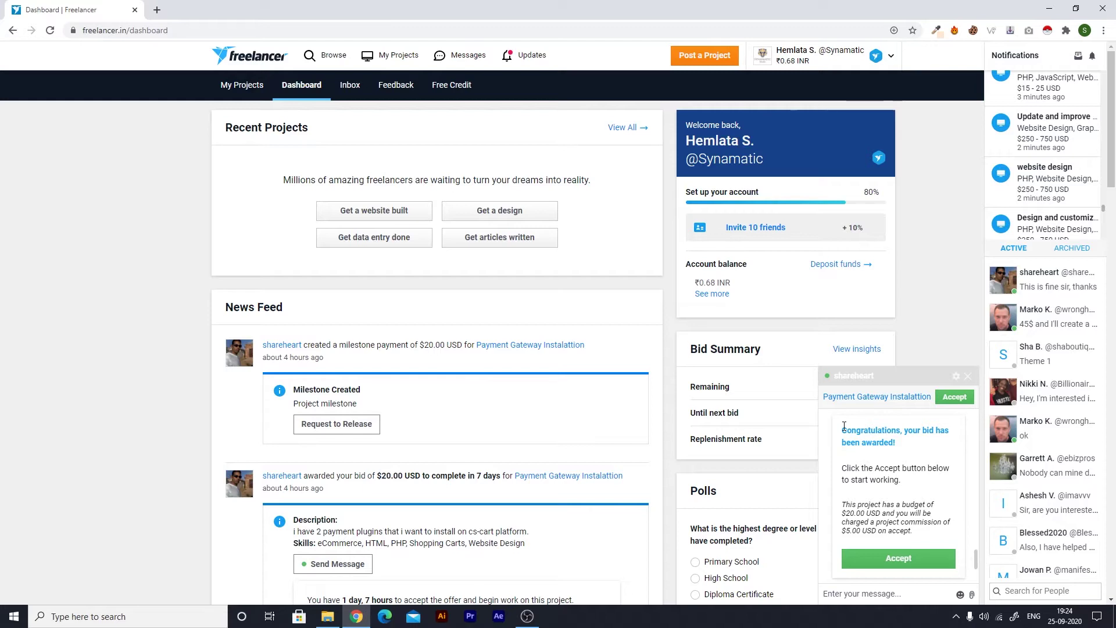
- Open the awarded Payment Gateway Instalattion project from the employer's chat and review its payments page
click(844, 426)
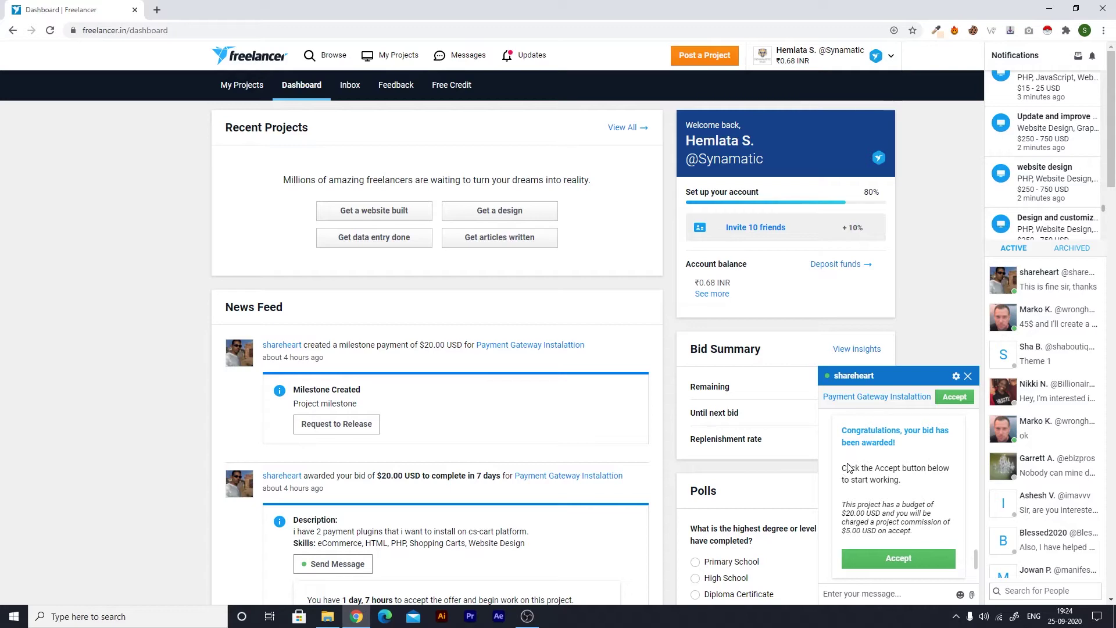
click(851, 399)
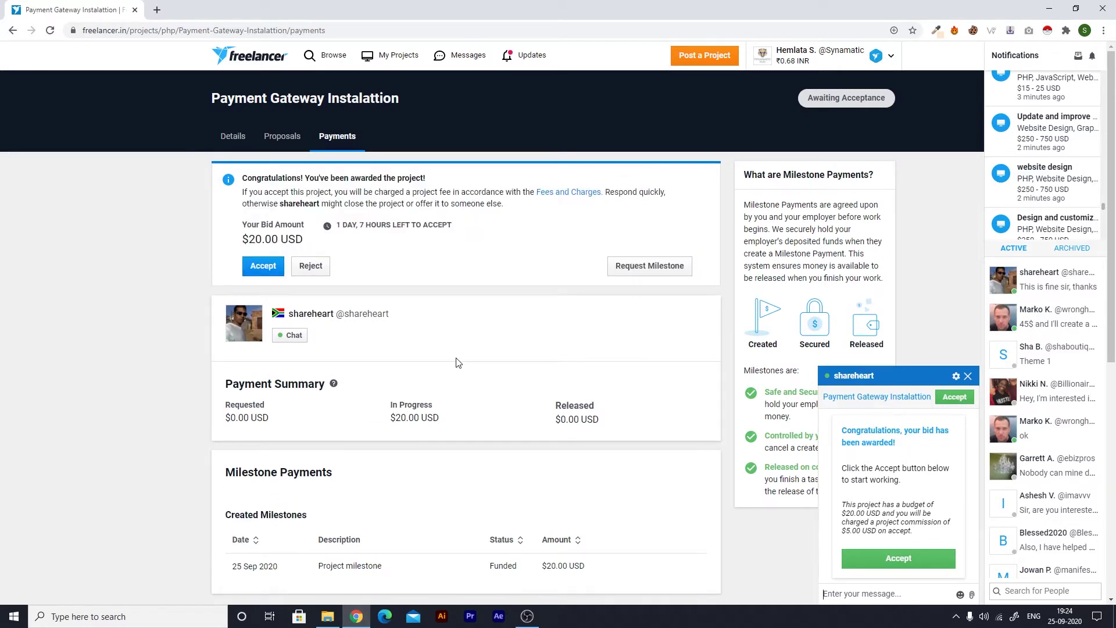
scroll(456, 361, down, 3)
drag(216, 298, 359, 297)
click(358, 298)
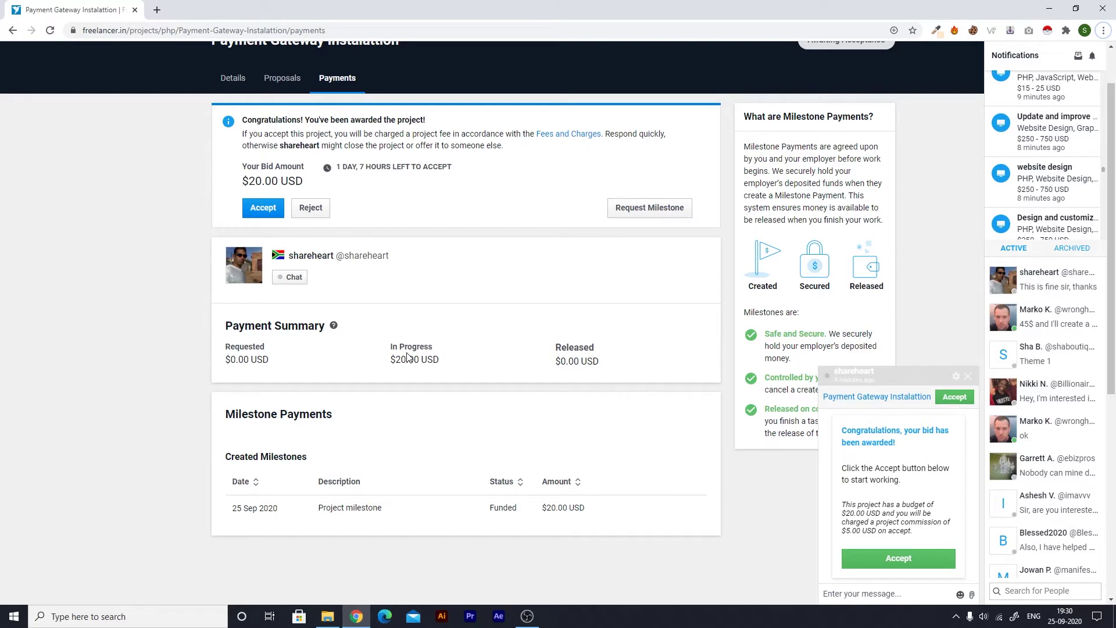
scroll(407, 357, up, 1)
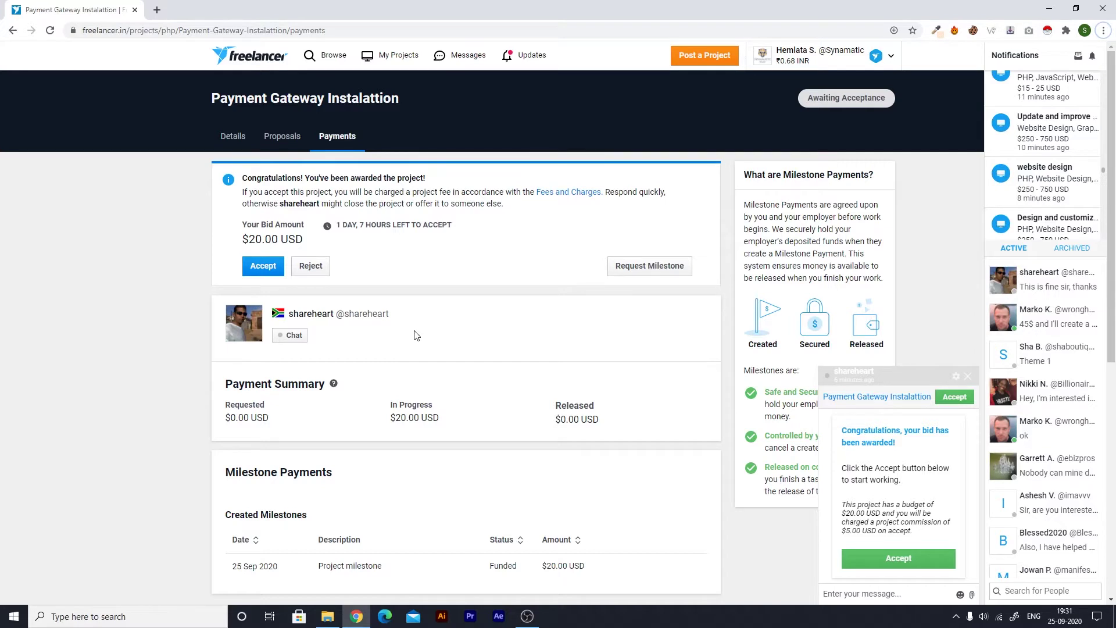
scroll(416, 335, down, 3)
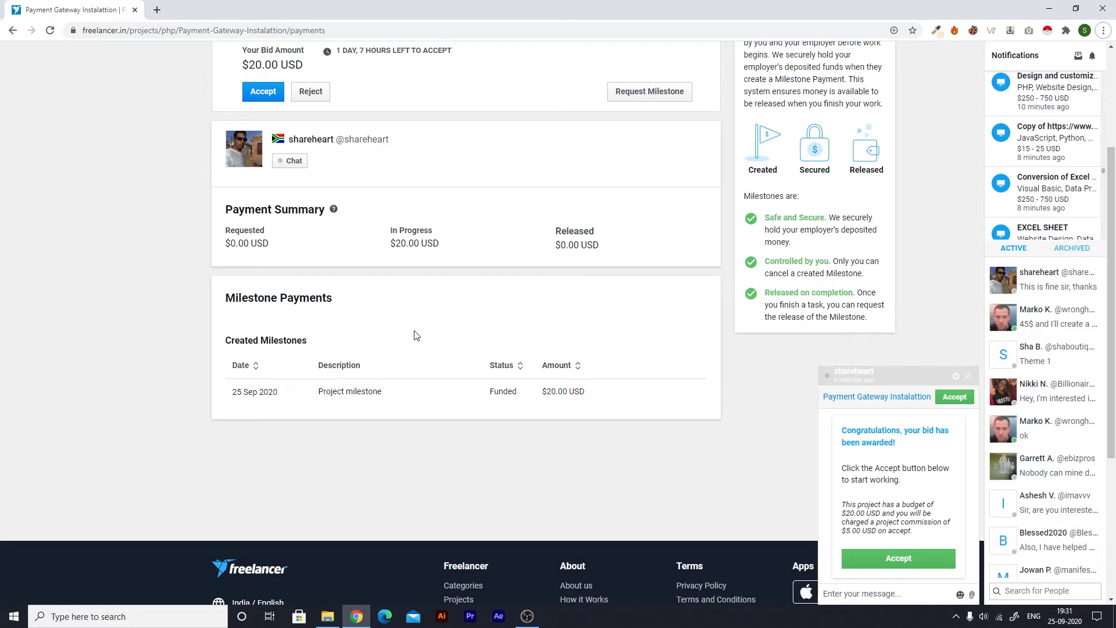
scroll(415, 335, up, 3)
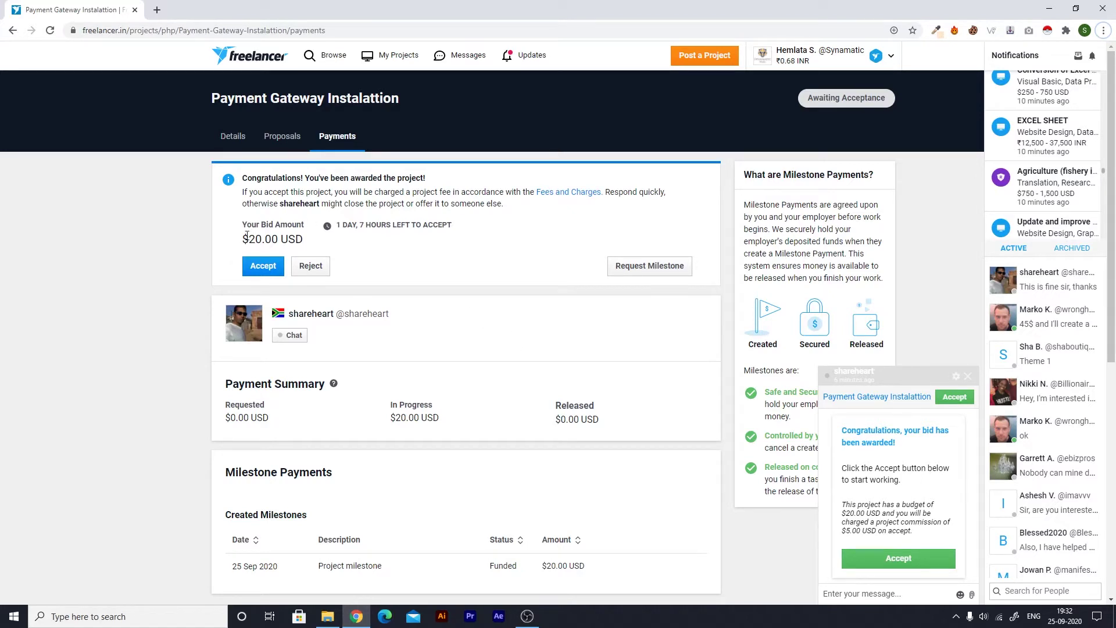
- Check the bid amount on the awarded project and view the account balances
drag(243, 239, 308, 240)
click(308, 239)
click(808, 57)
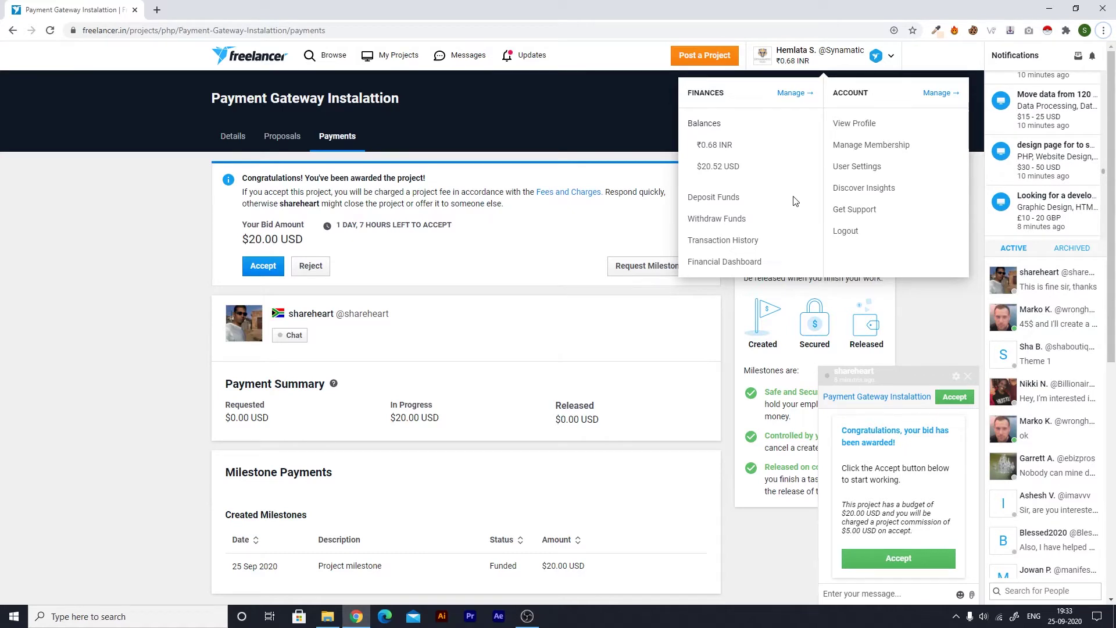
click(788, 59)
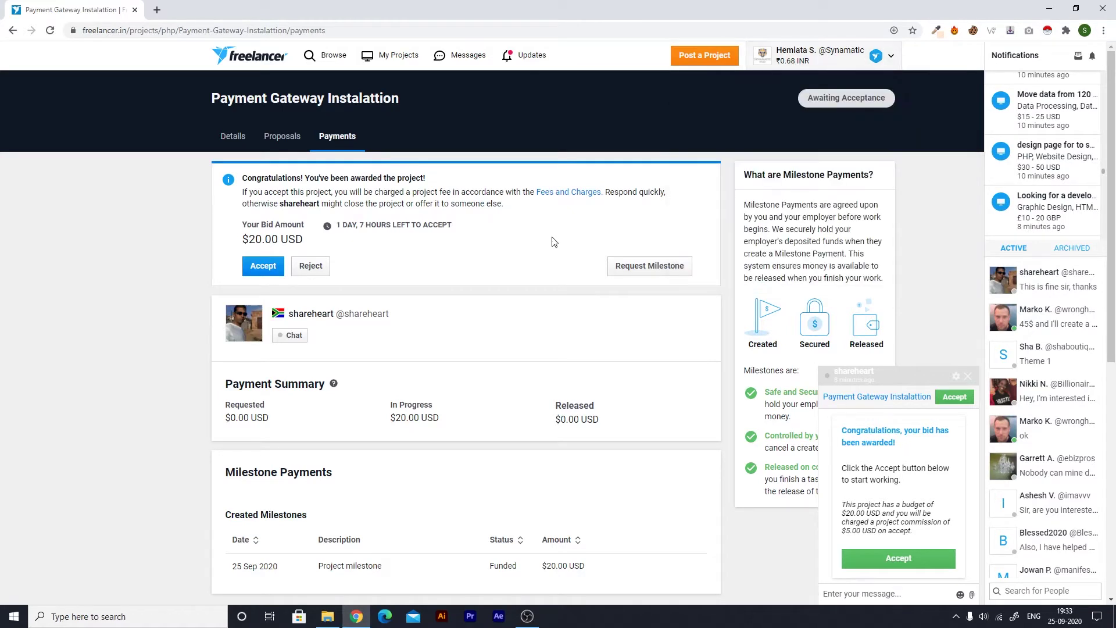
- Examine the description and funding status of the project's created milestone
scroll(494, 247, down, 1)
scroll(494, 247, down, 3)
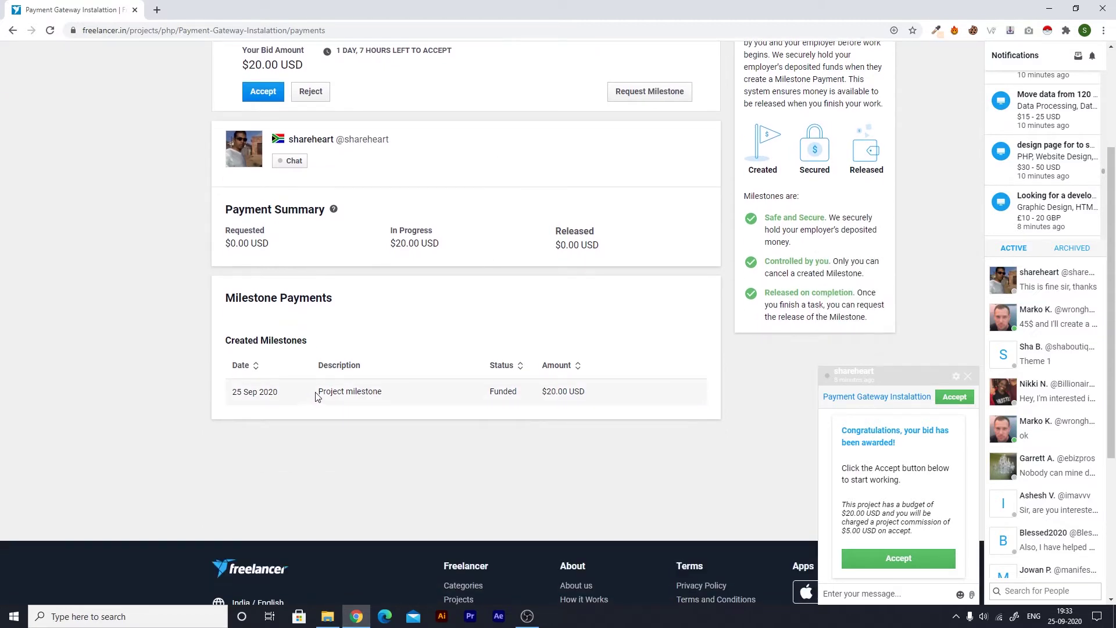
drag(318, 397, 394, 398)
click(396, 399)
drag(489, 390, 522, 395)
click(521, 396)
double_click(502, 392)
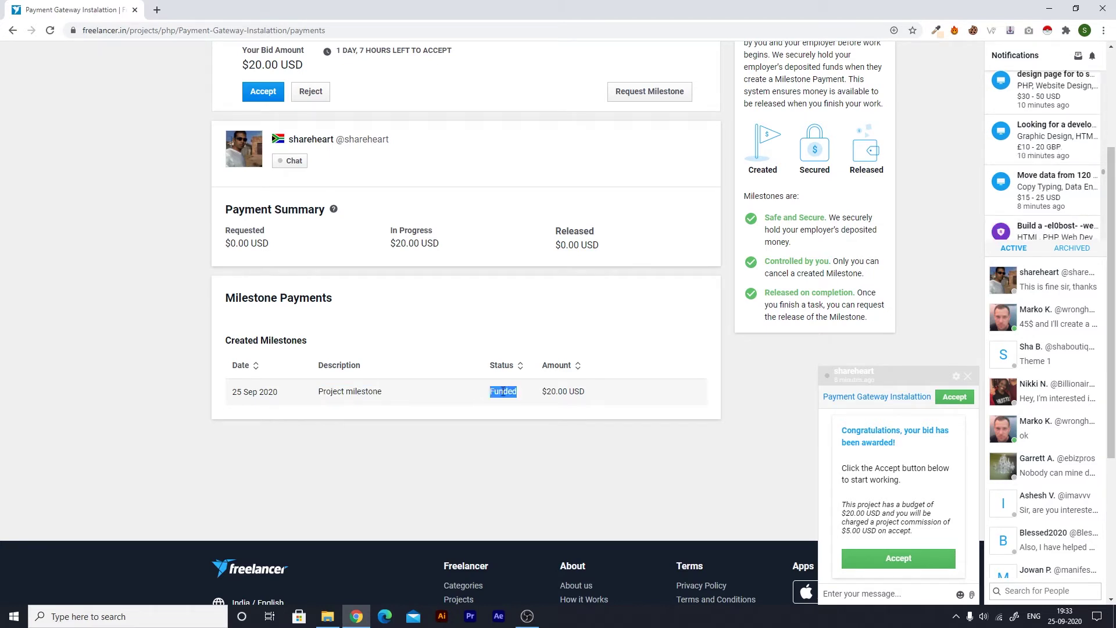
click(501, 392)
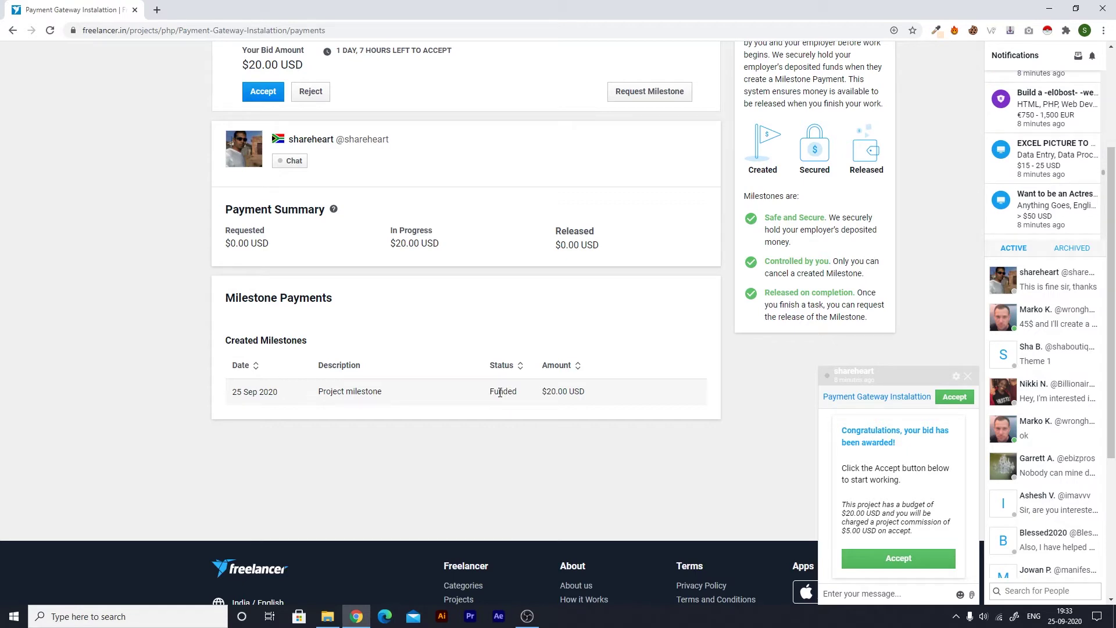
double_click(500, 393)
scroll(499, 394, up, 2)
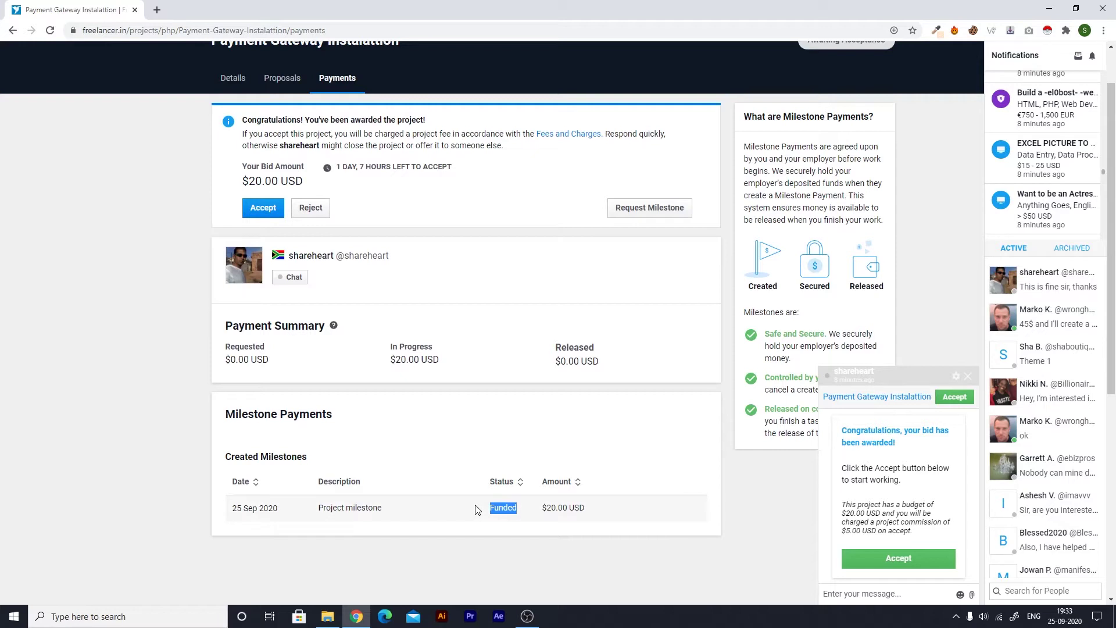
scroll(500, 507, down, 1)
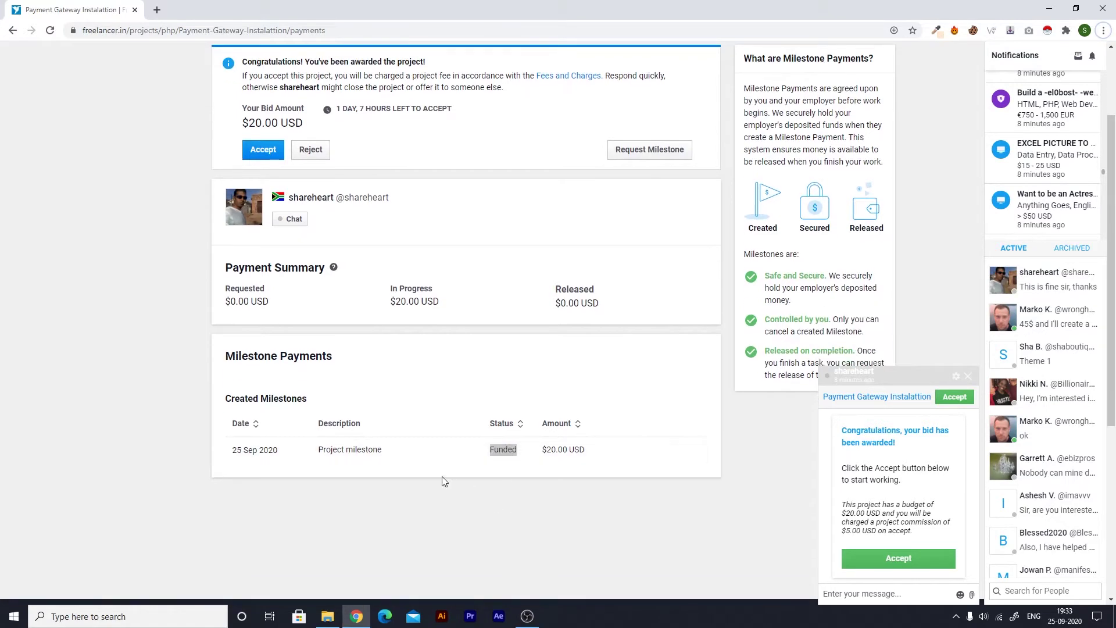
scroll(411, 459, up, 1)
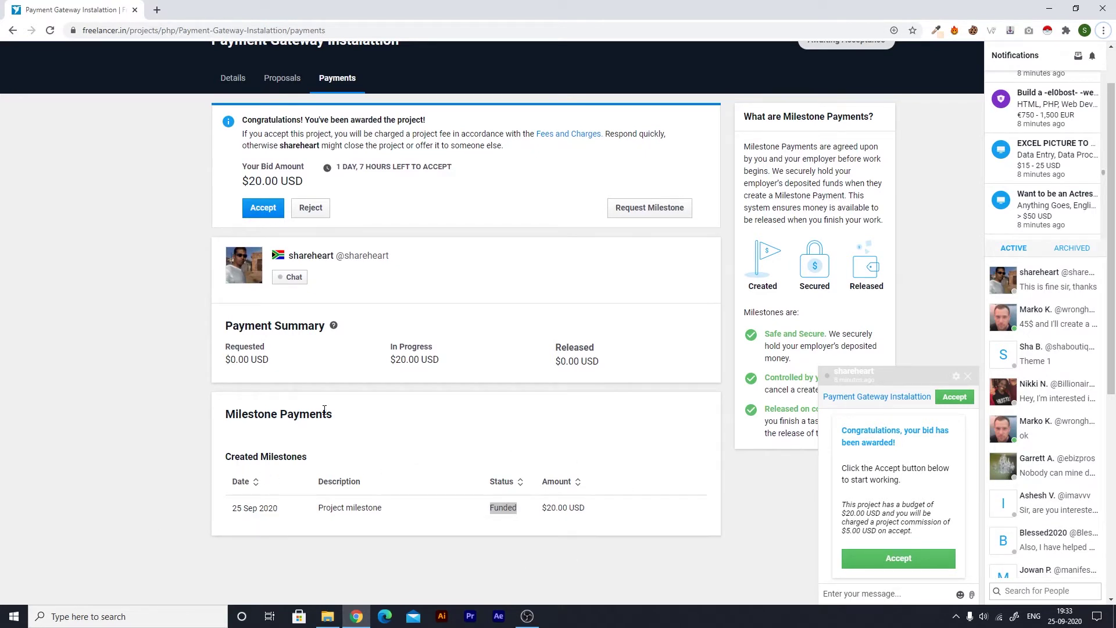
scroll(324, 411, up, 1)
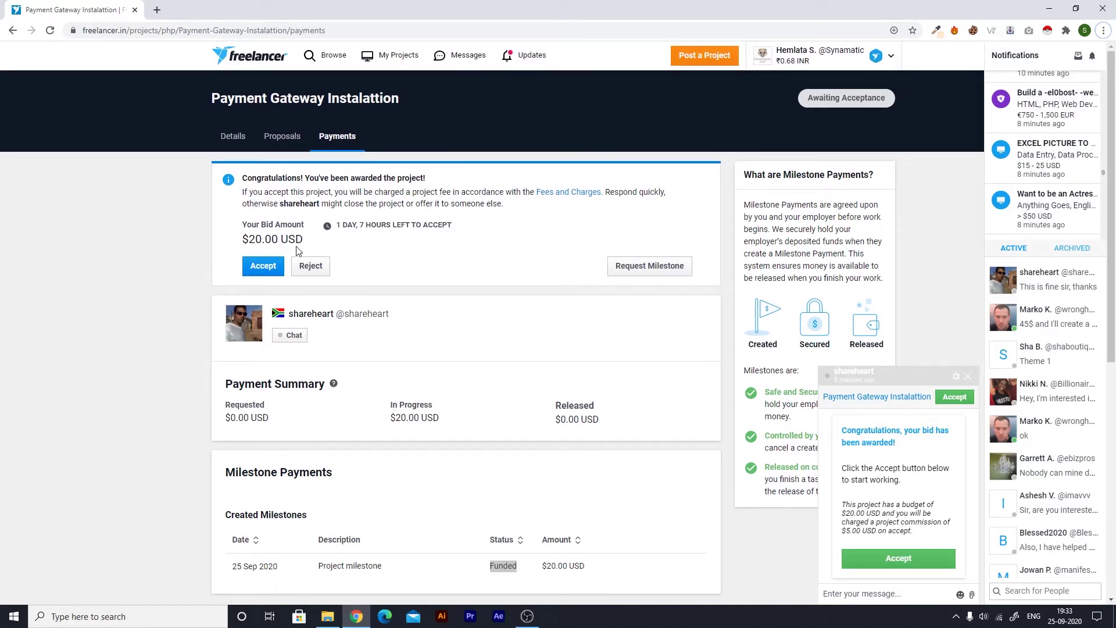
- View the account balances again and recheck the status of the created milestone
click(871, 56)
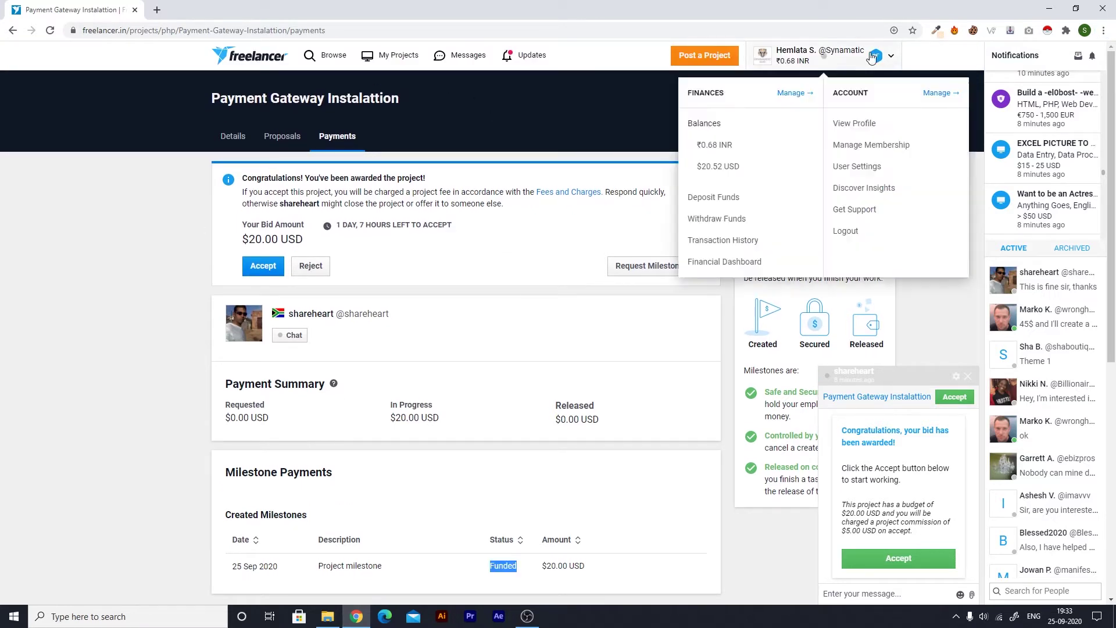
click(872, 56)
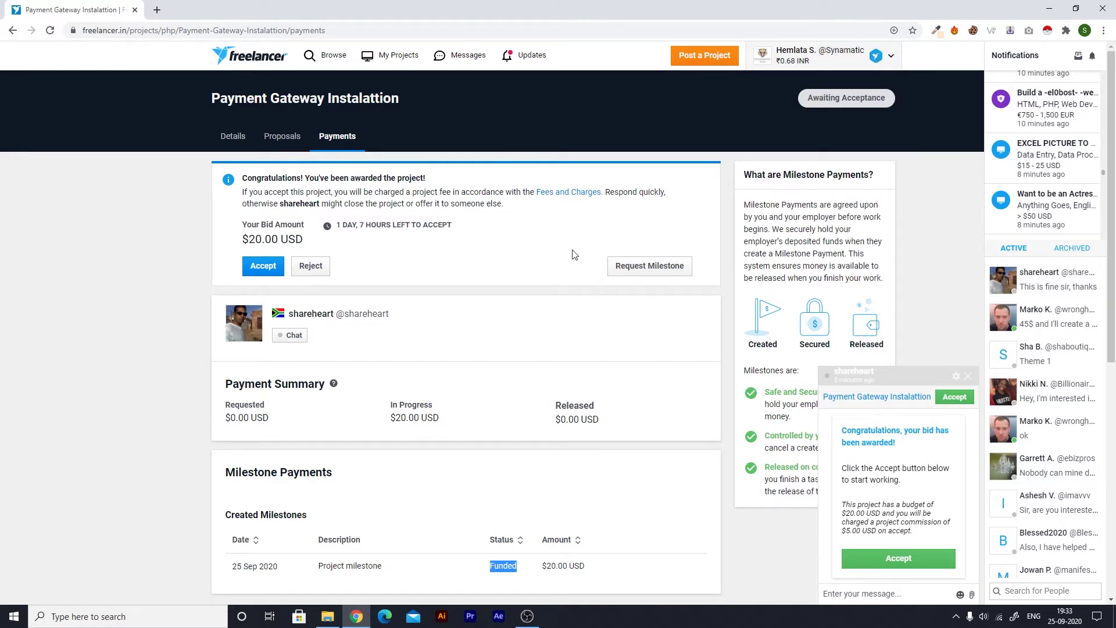
scroll(572, 254, down, 3)
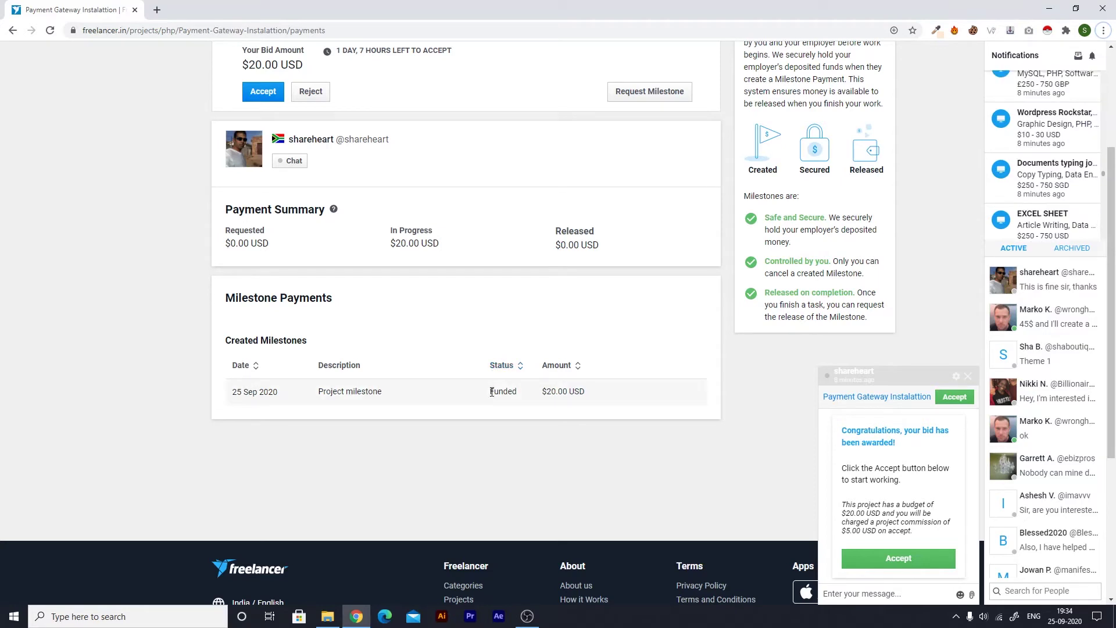
drag(491, 391, 522, 400)
click(523, 399)
click(484, 386)
- Draft the message "Please create the milestone" in the chat with the employer
click(919, 593)
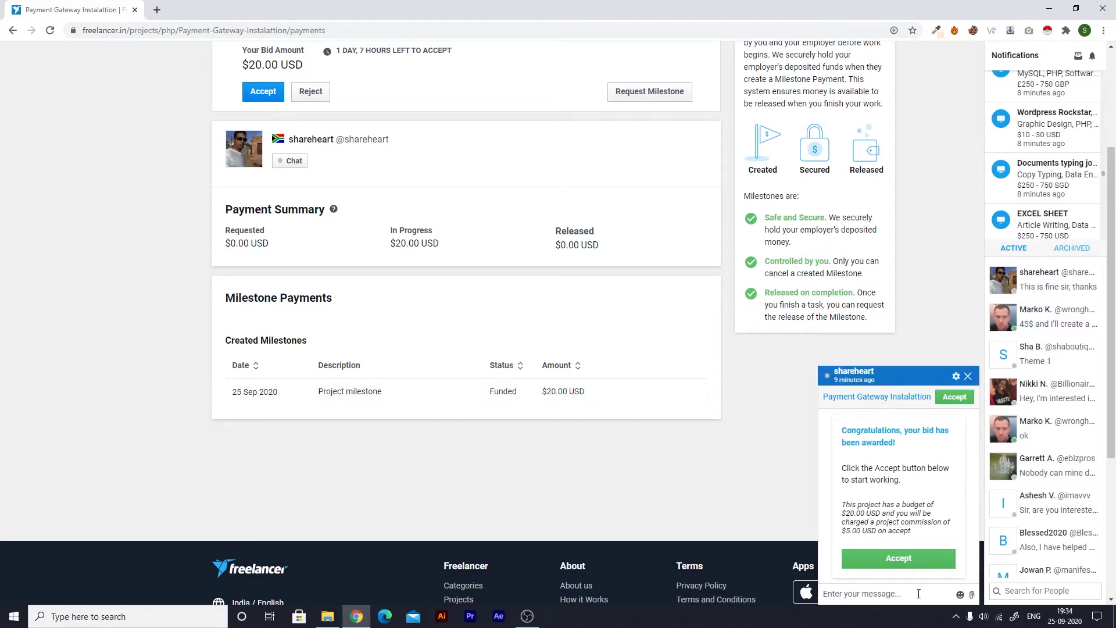
text(Please create the milestone)
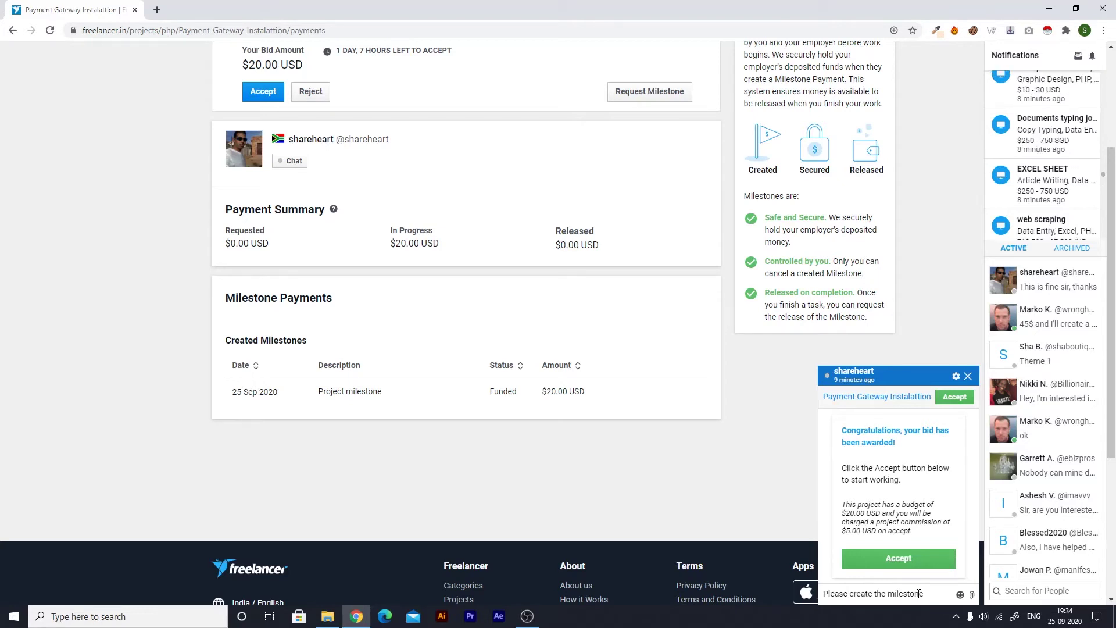
key(Return)
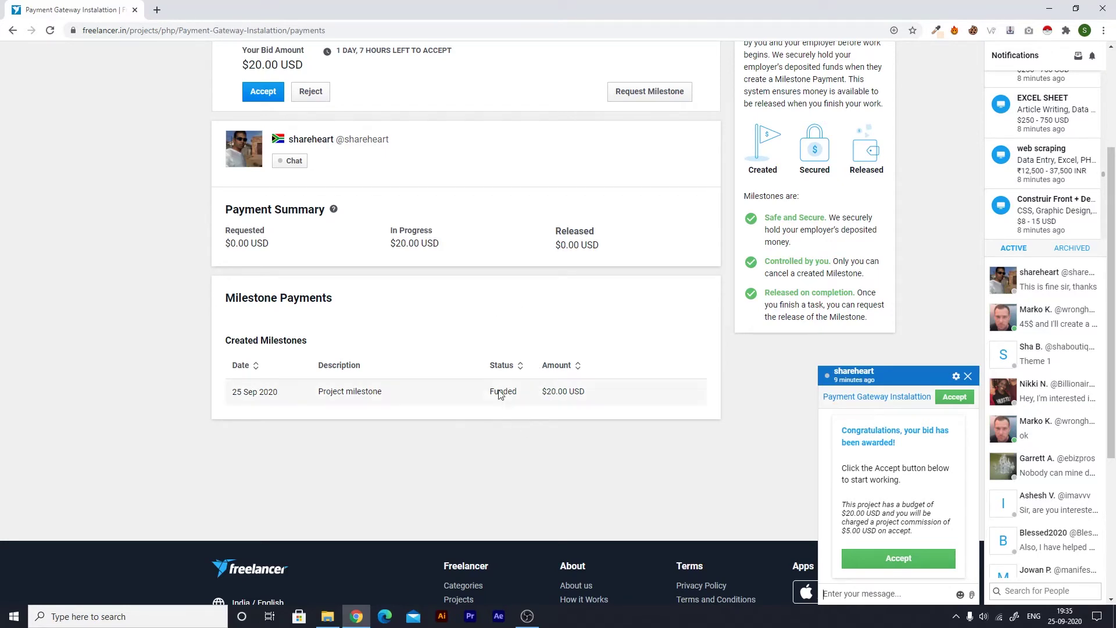
- Look through the project's proposals and project details, and return to its payments page
scroll(493, 388, up, 3)
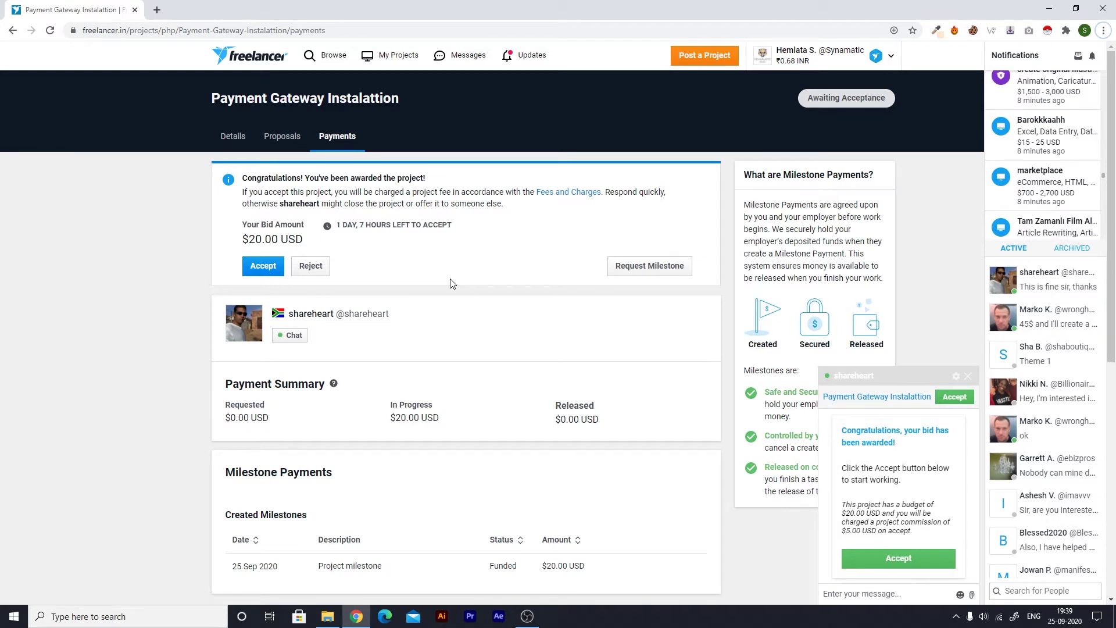
scroll(451, 283, down, 2)
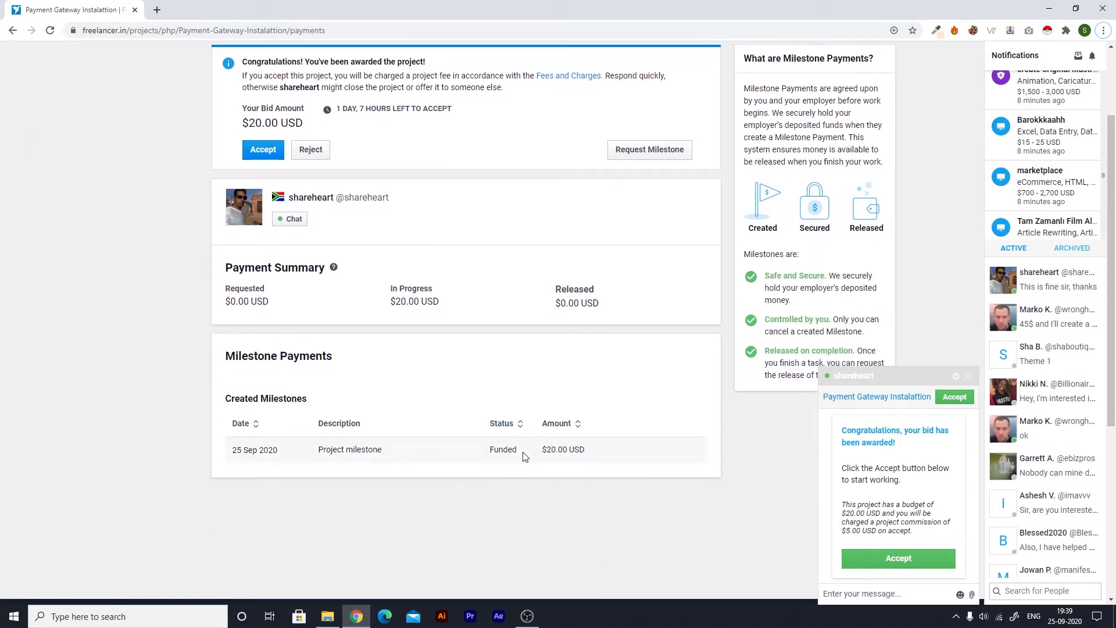
scroll(615, 455, up, 2)
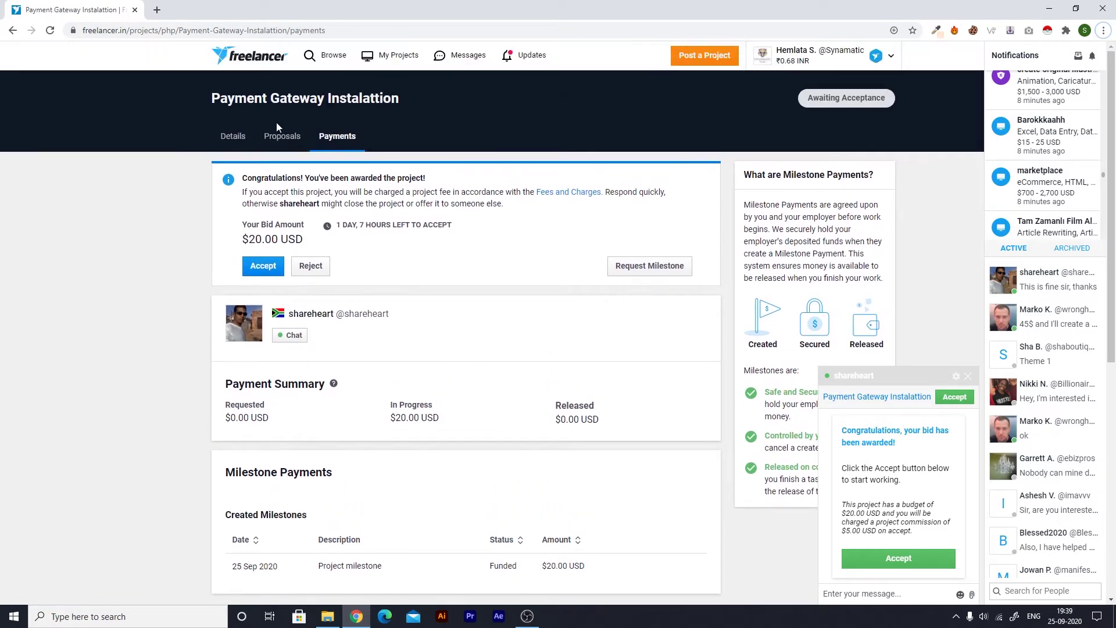
click(282, 136)
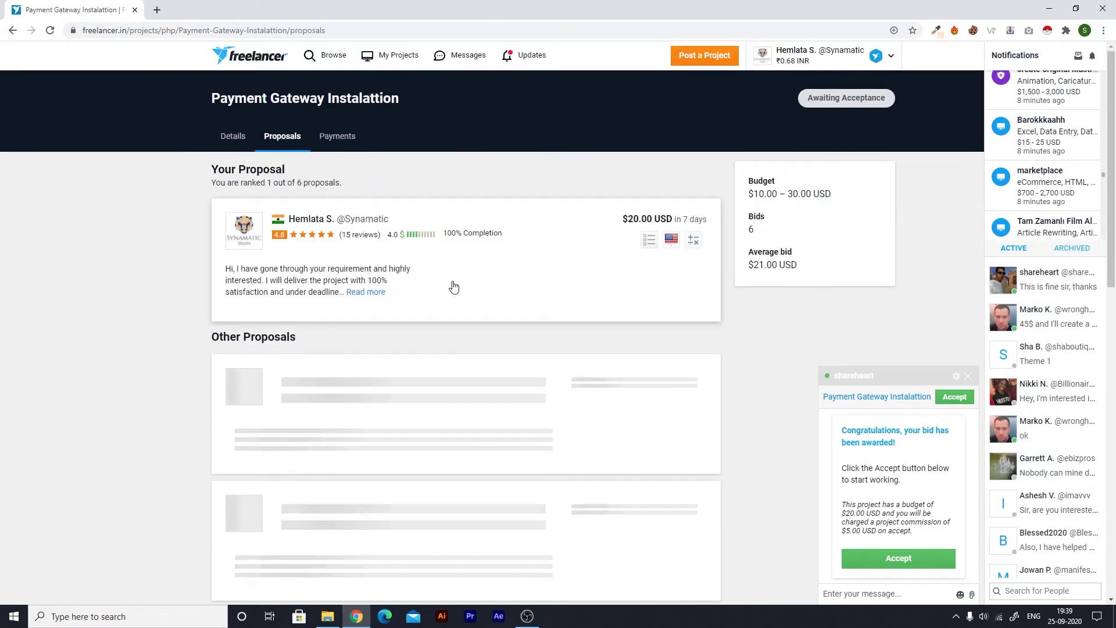
click(233, 136)
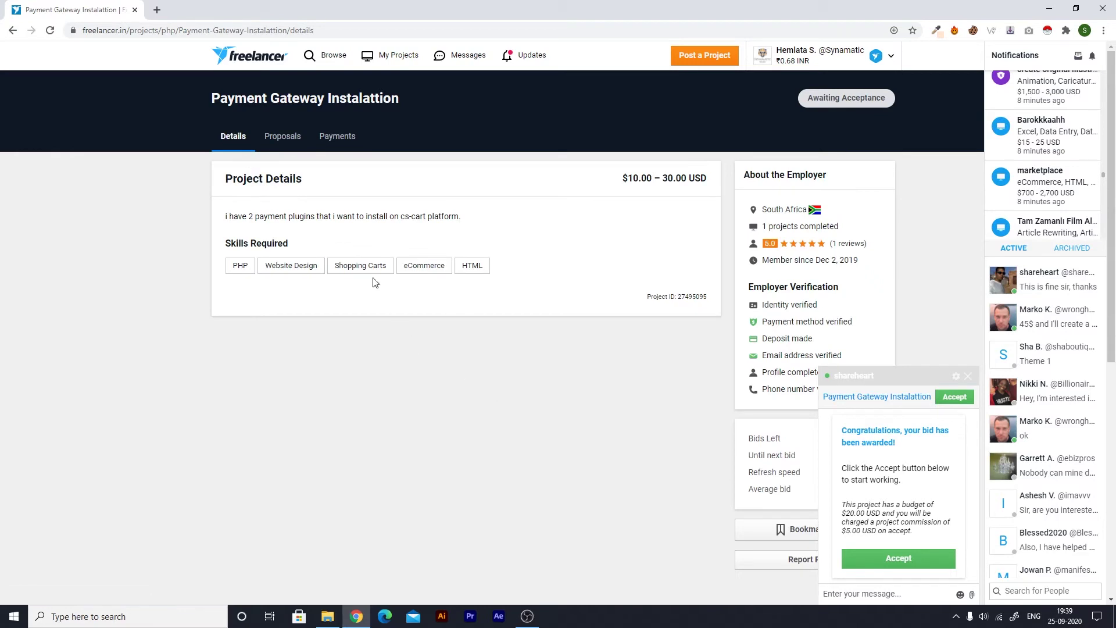
click(278, 142)
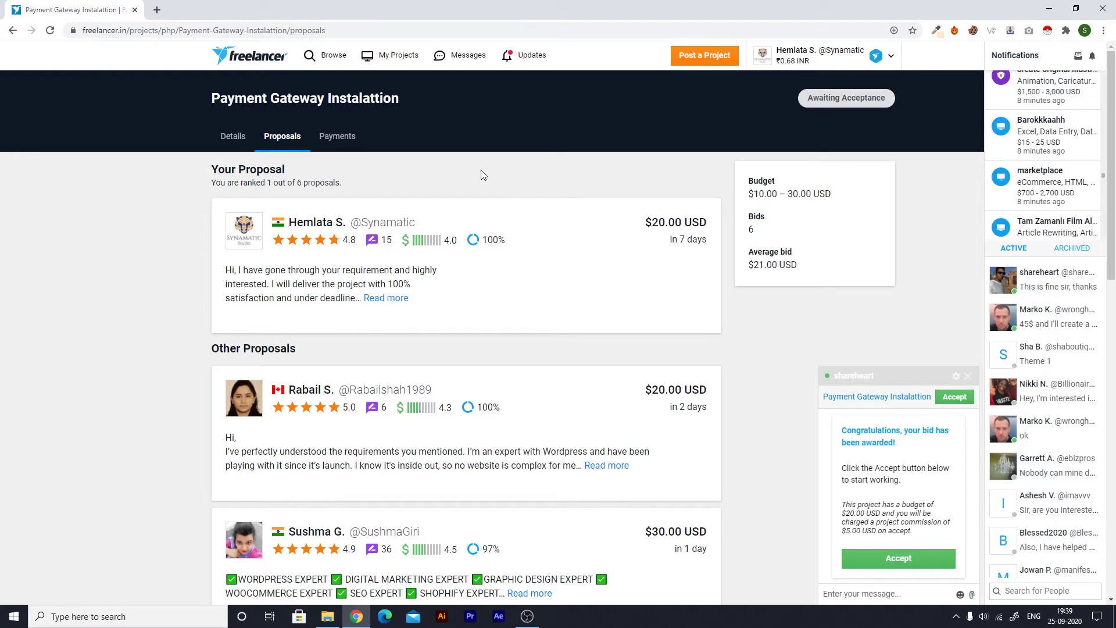
click(338, 136)
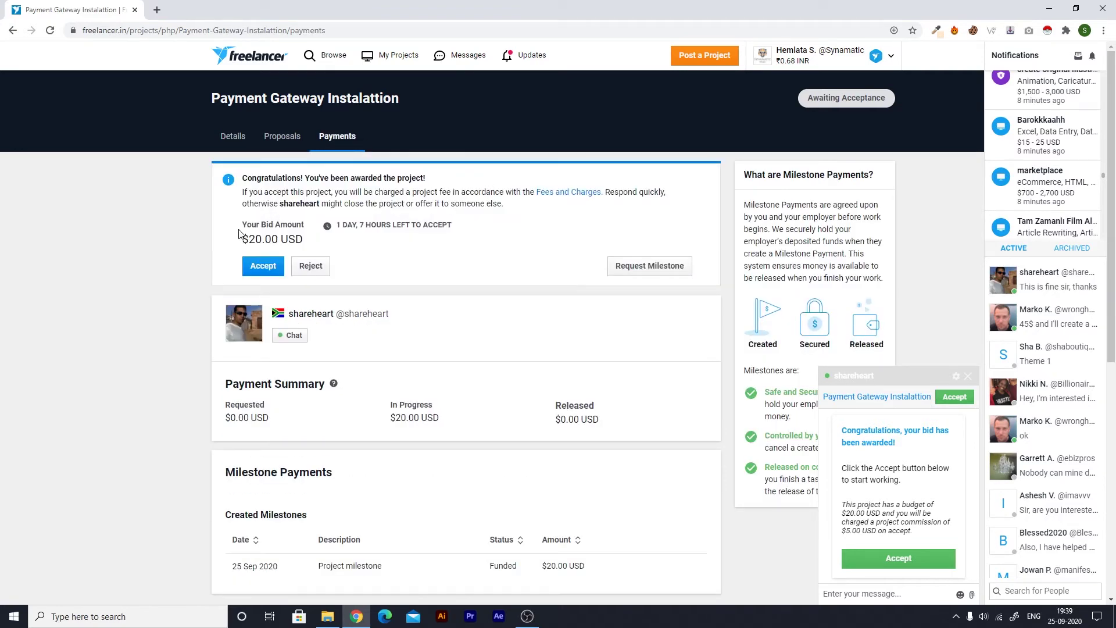
- Compare the project's bid amount with the amount of the created milestone
drag(243, 237, 317, 240)
click(335, 243)
scroll(451, 288, down, 3)
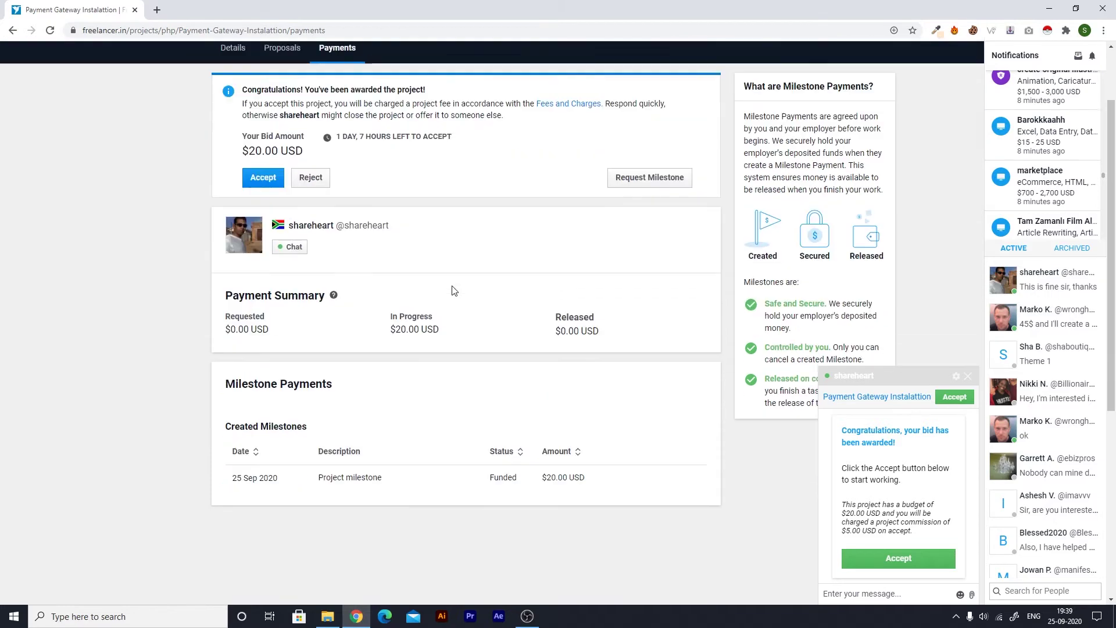
drag(542, 392, 585, 393)
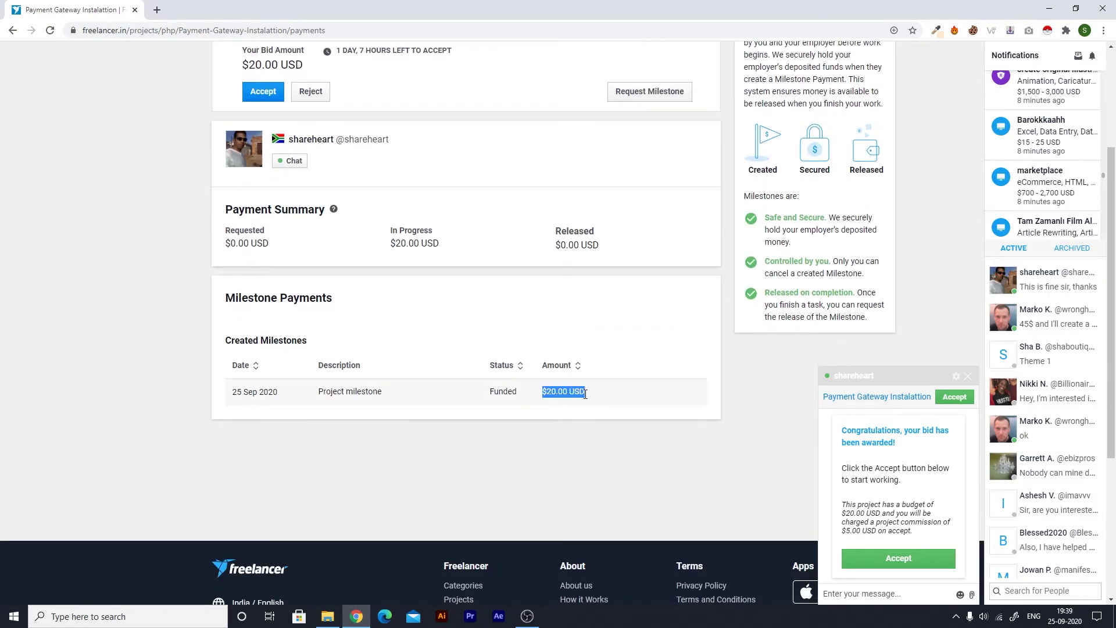
click(585, 393)
scroll(584, 392, up, 2)
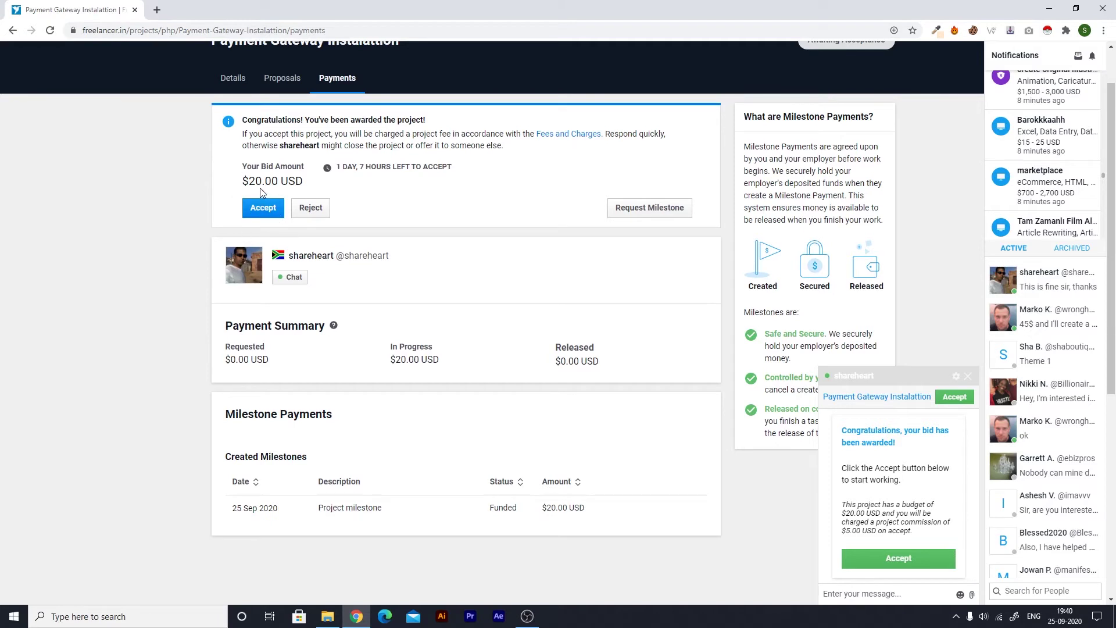
scroll(250, 179, up, 1)
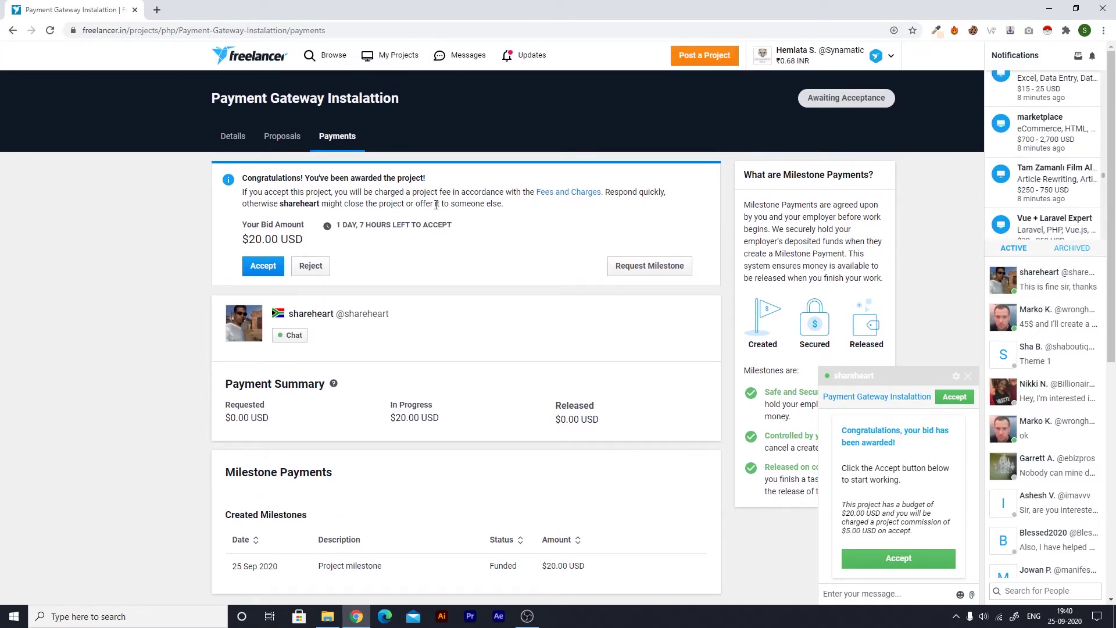
scroll(500, 343, down, 1)
scroll(554, 405, up, 1)
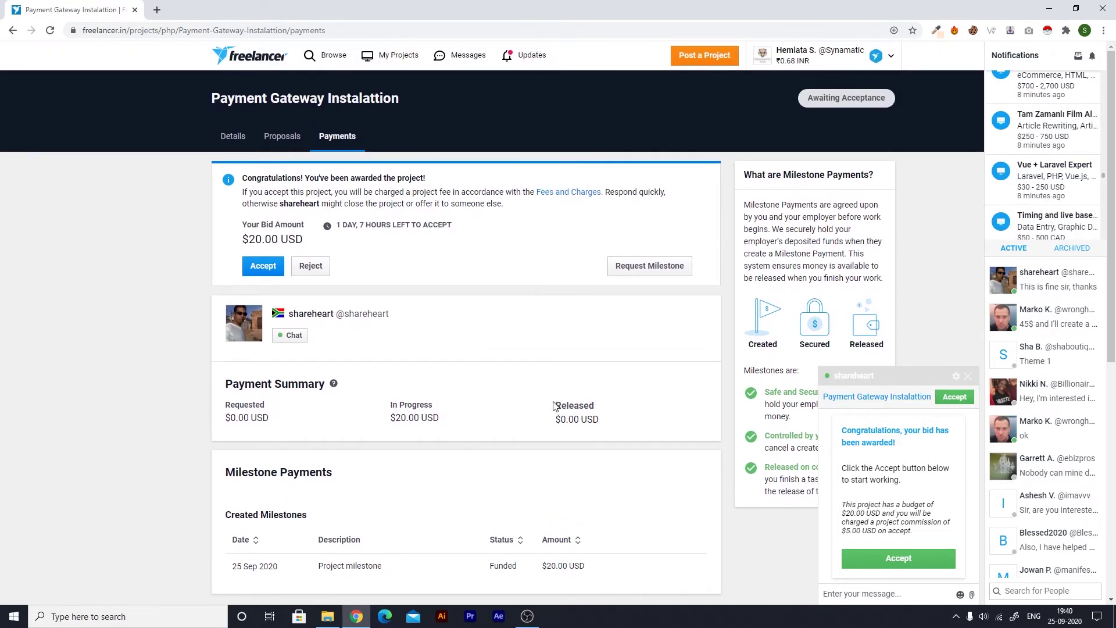
- Check the account summary and the amount of the created project milestone
click(822, 50)
scroll(573, 391, down, 2)
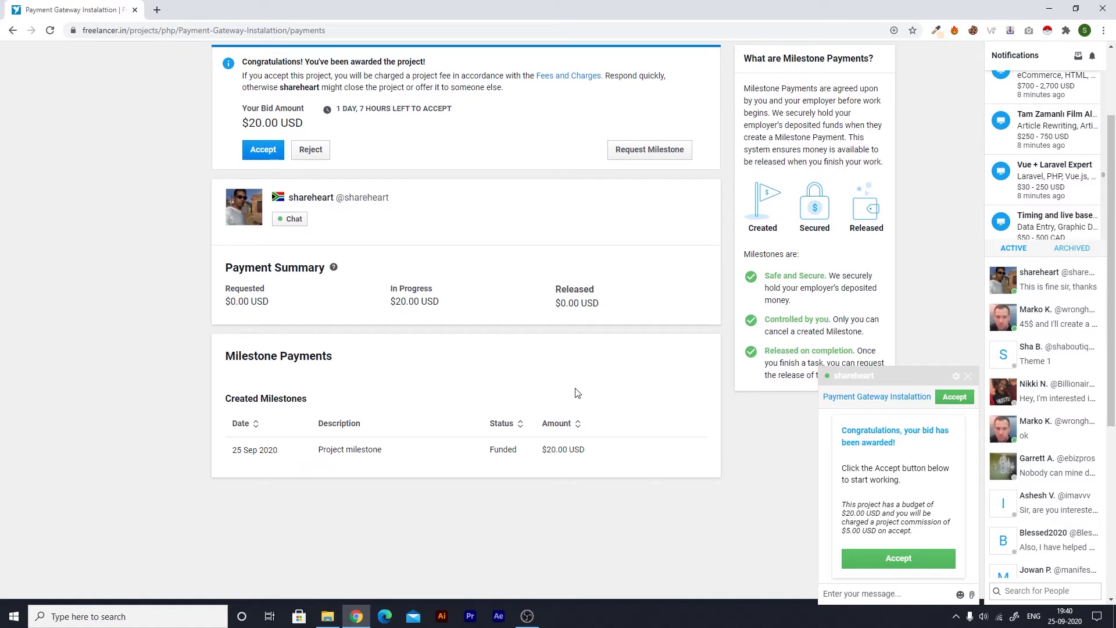
mouse_move(534, 450)
mouse_down()
mouse_move(597, 451)
mouse_move(528, 444)
mouse_up()
click(598, 451)
click(528, 444)
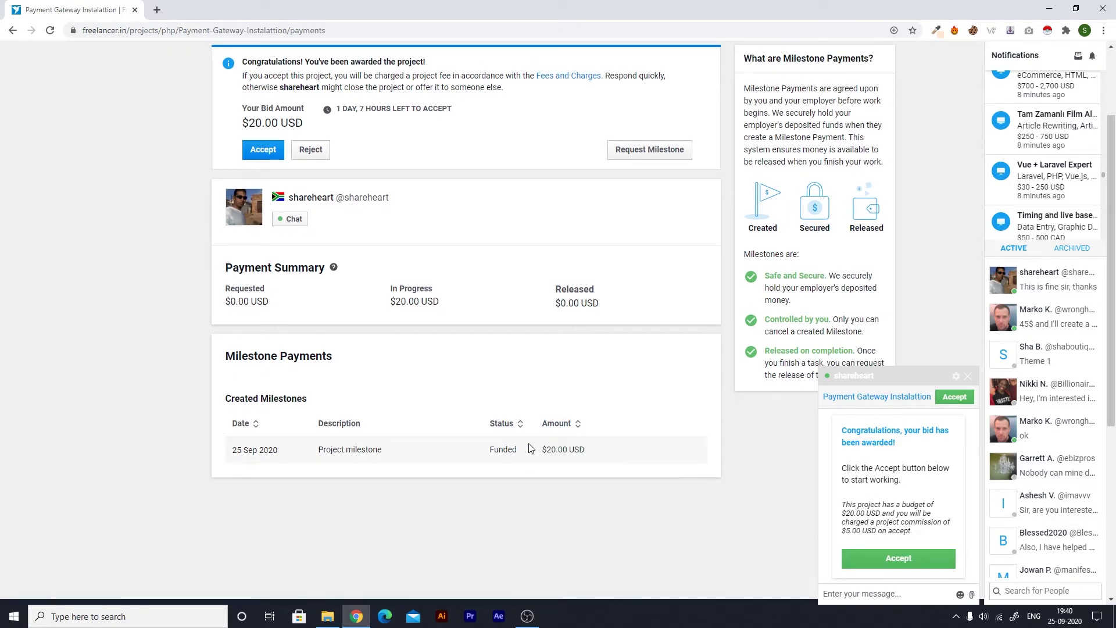
- Review the bid amount and the created milestone on the payments page, and accept the awarded project
scroll(529, 447, up, 2)
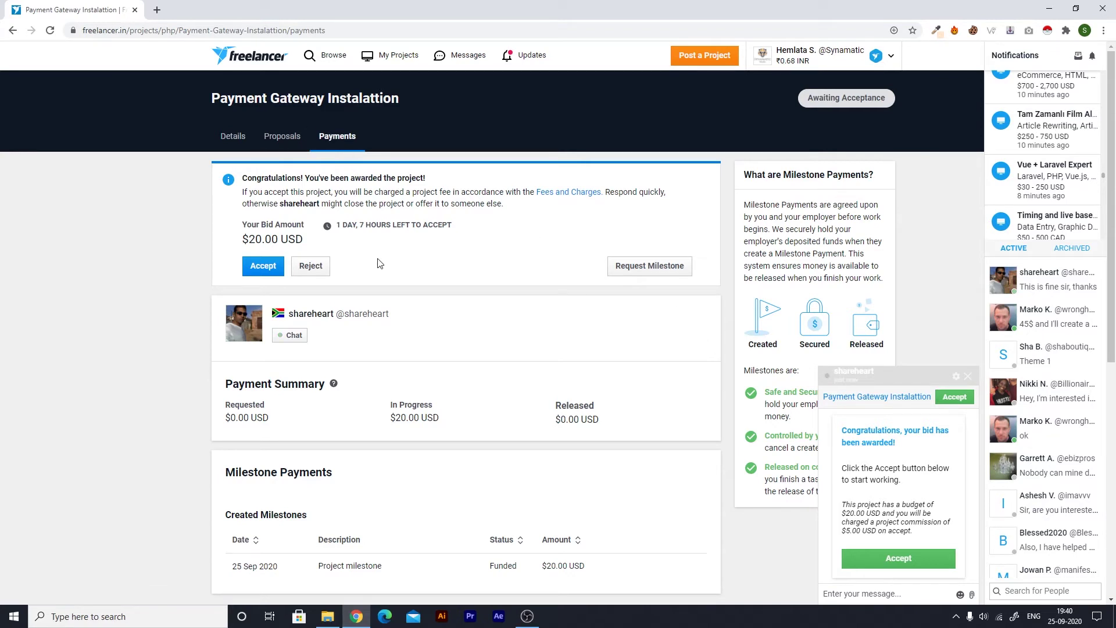
scroll(378, 263, down, 1)
scroll(377, 263, down, 2)
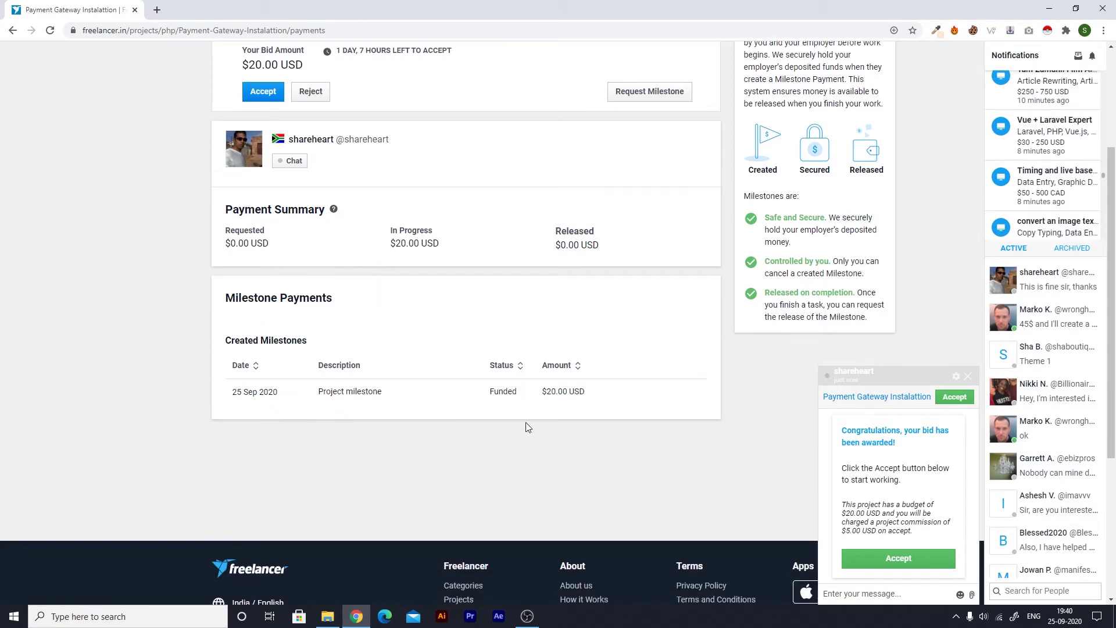
scroll(403, 312, up, 3)
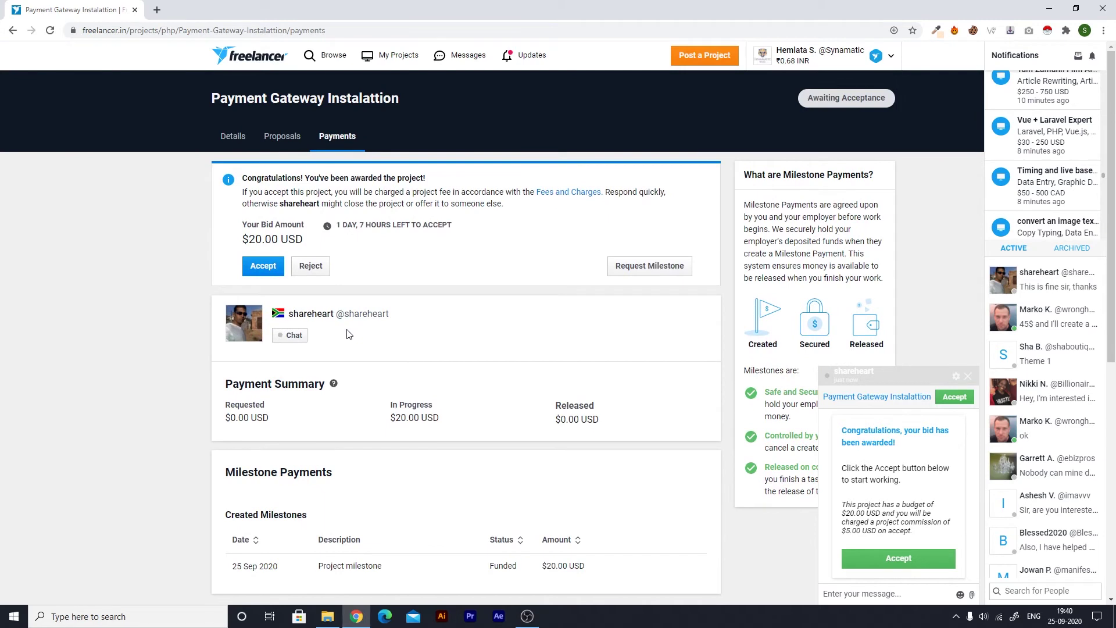
click(276, 273)
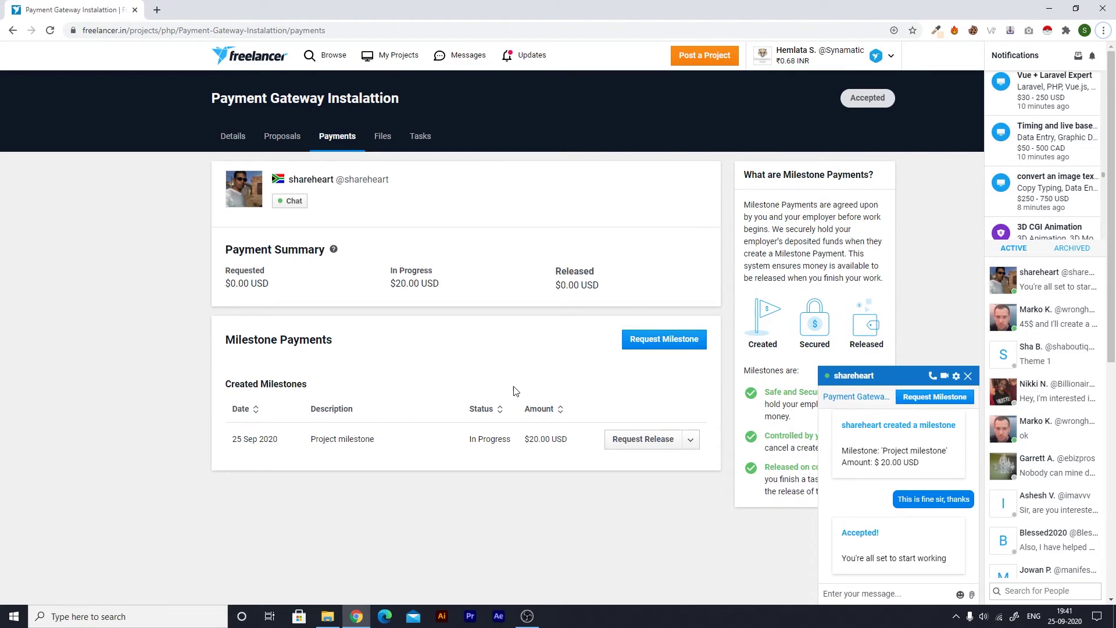
- Request the release of the project milestone from the employer and confirm the request
click(656, 444)
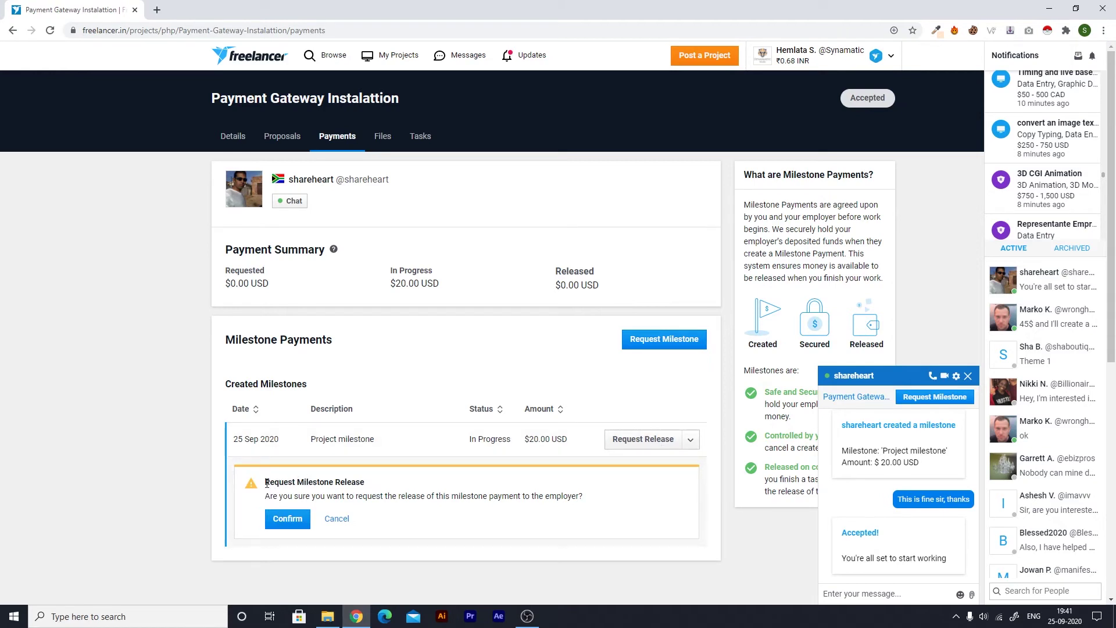
drag(266, 498, 586, 507)
click(586, 507)
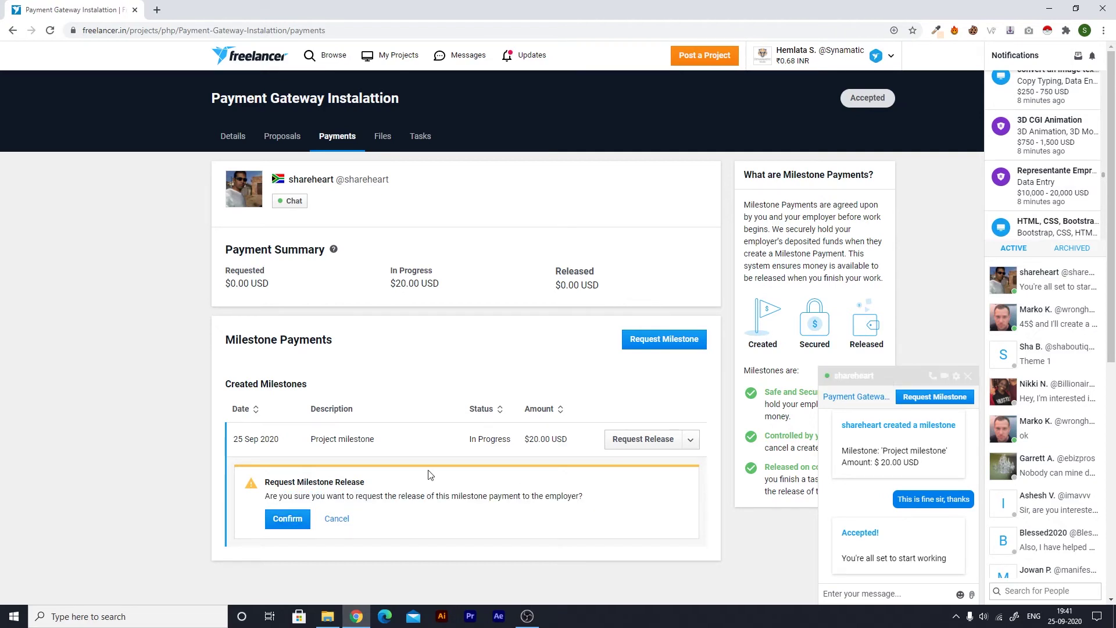
click(297, 519)
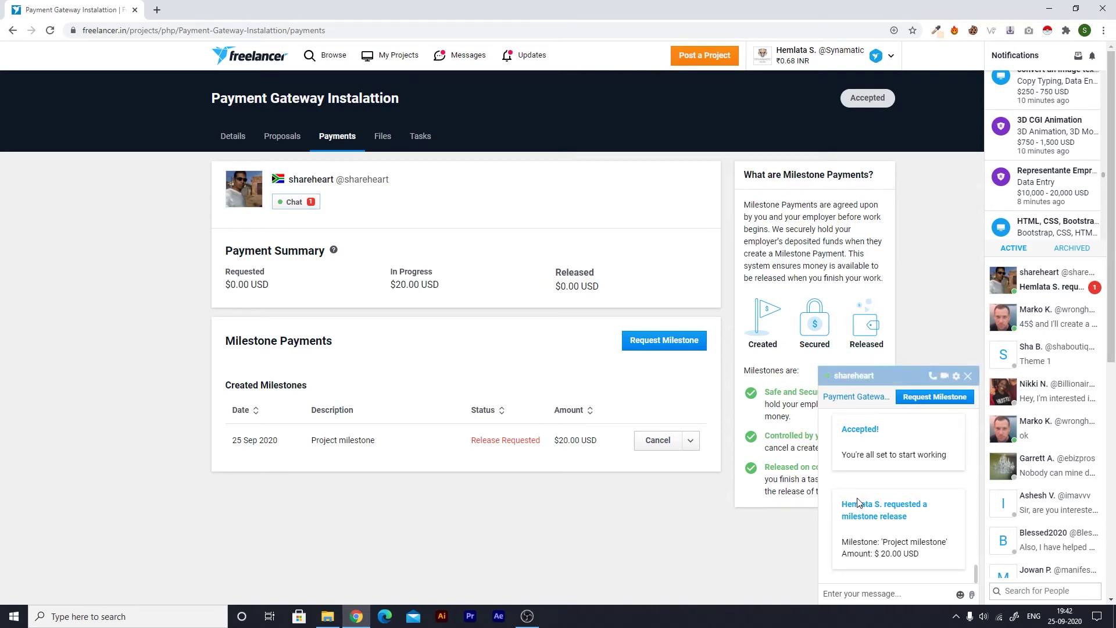
- Check the milestone release notice in the chat and the further options available for the project milestone
drag(840, 503, 914, 519)
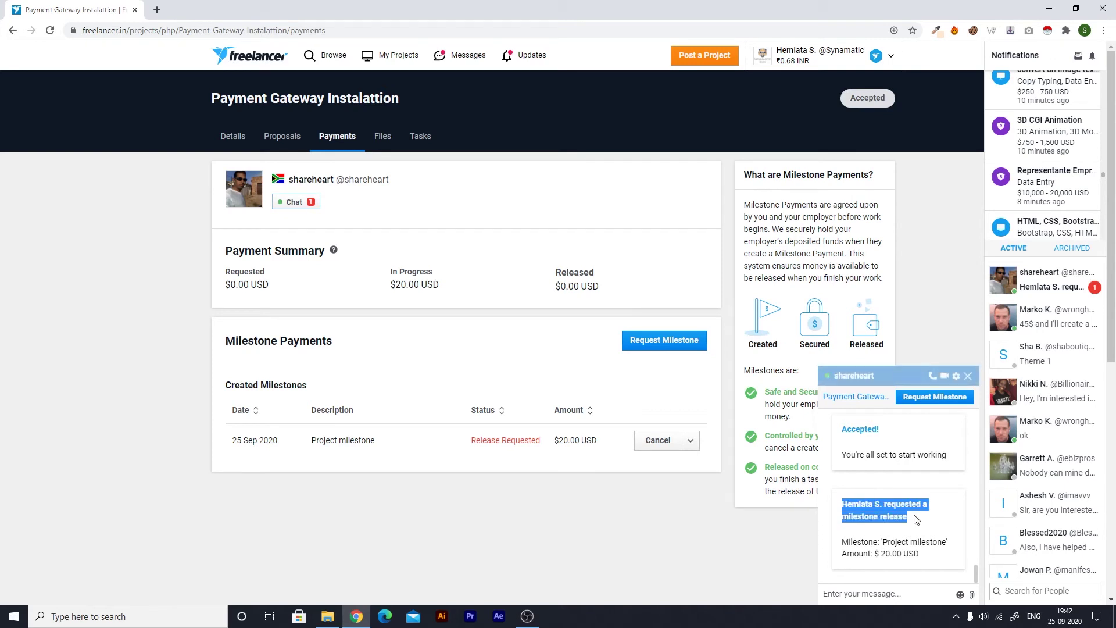
click(914, 519)
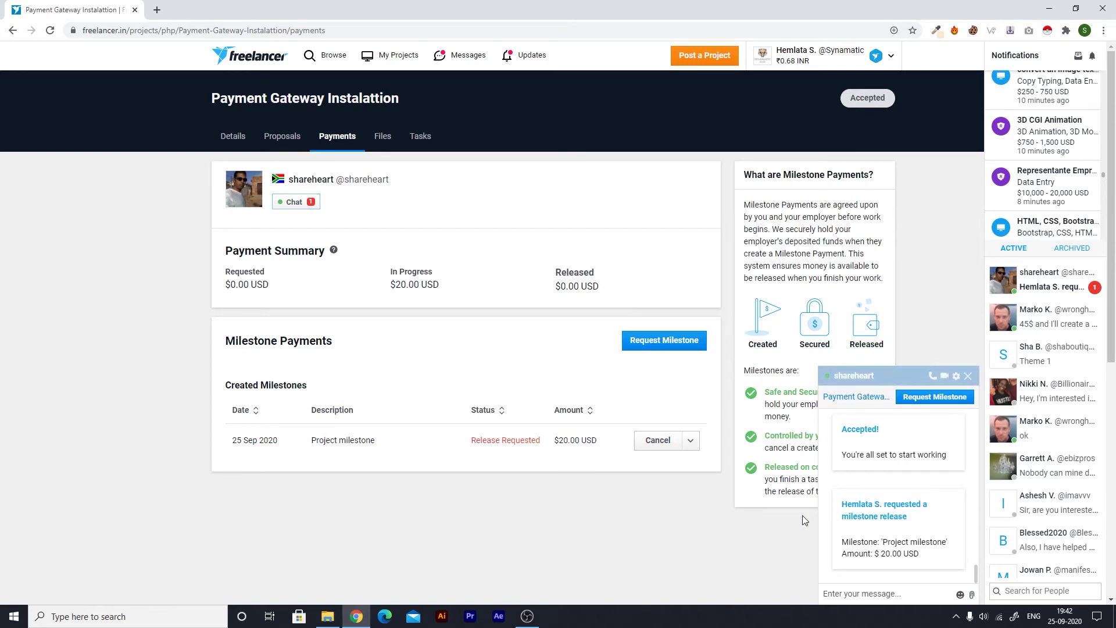
click(696, 444)
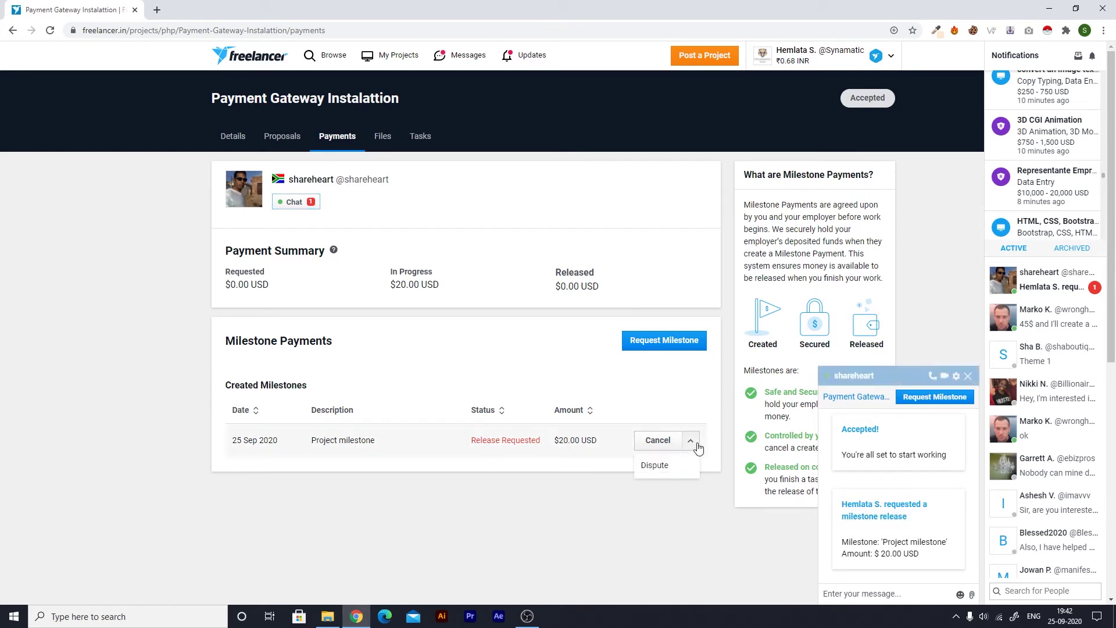
click(688, 517)
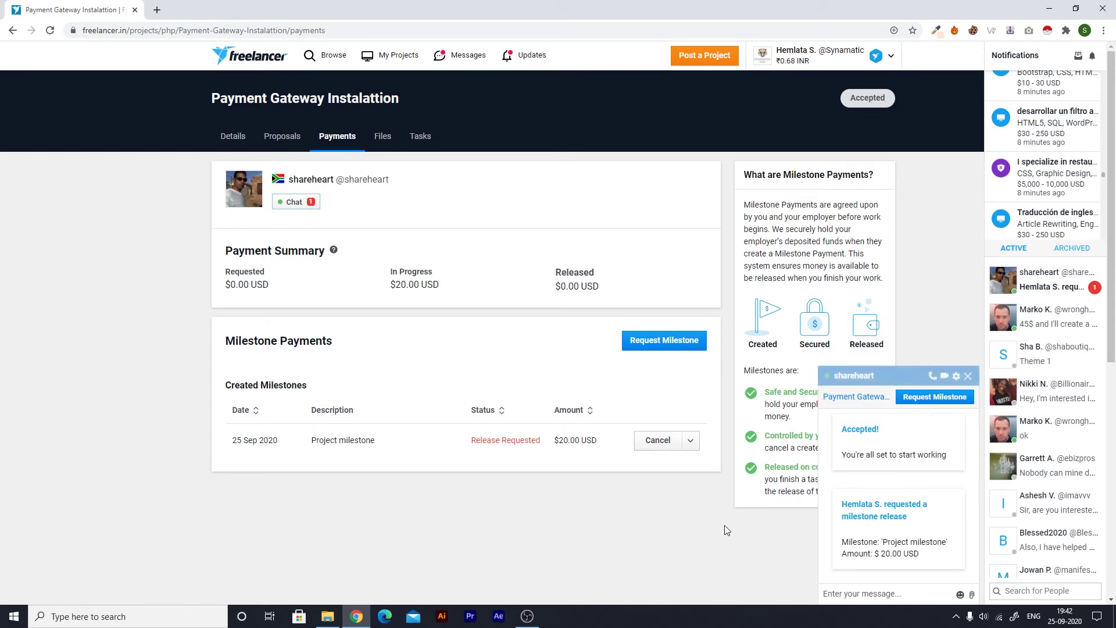
- Send the employer the chat message "Please release the milestone and leave a review"
click(854, 589)
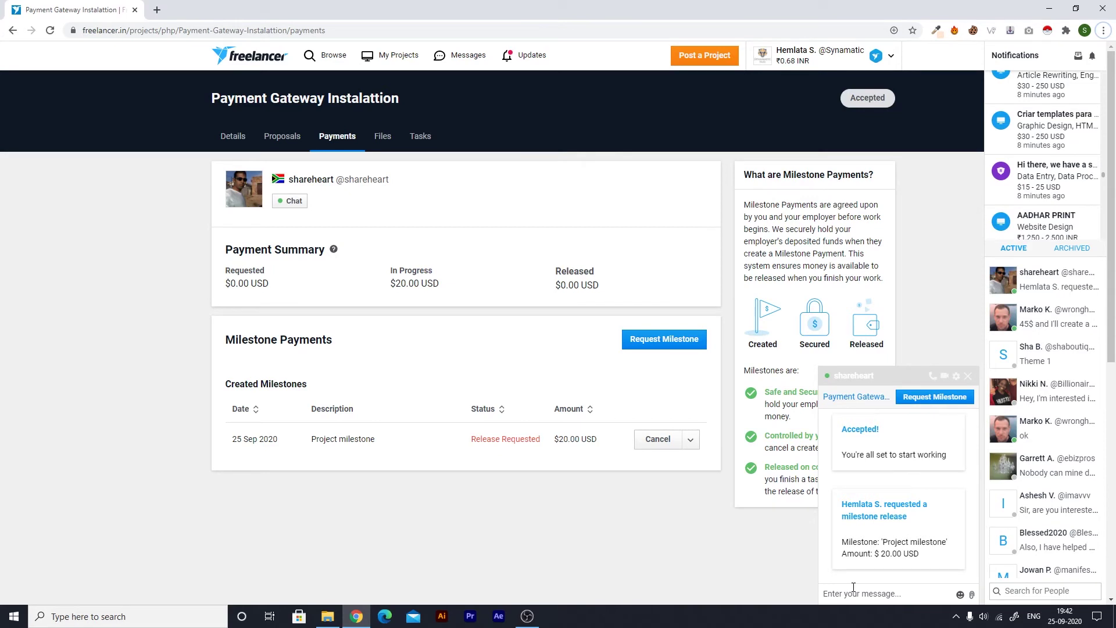
click(850, 591)
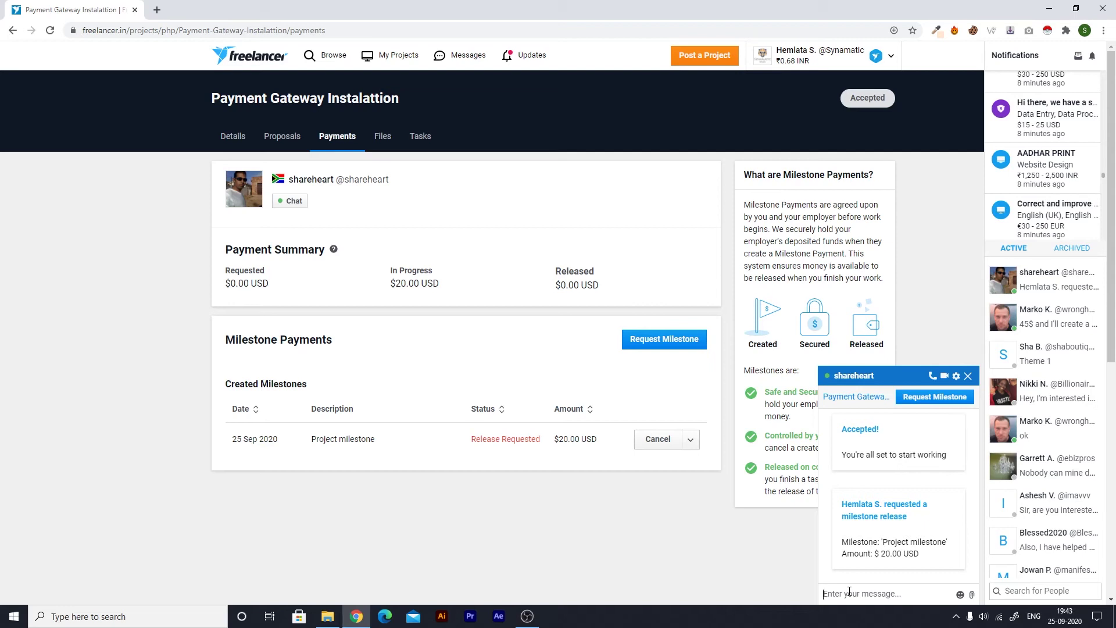
click(849, 591)
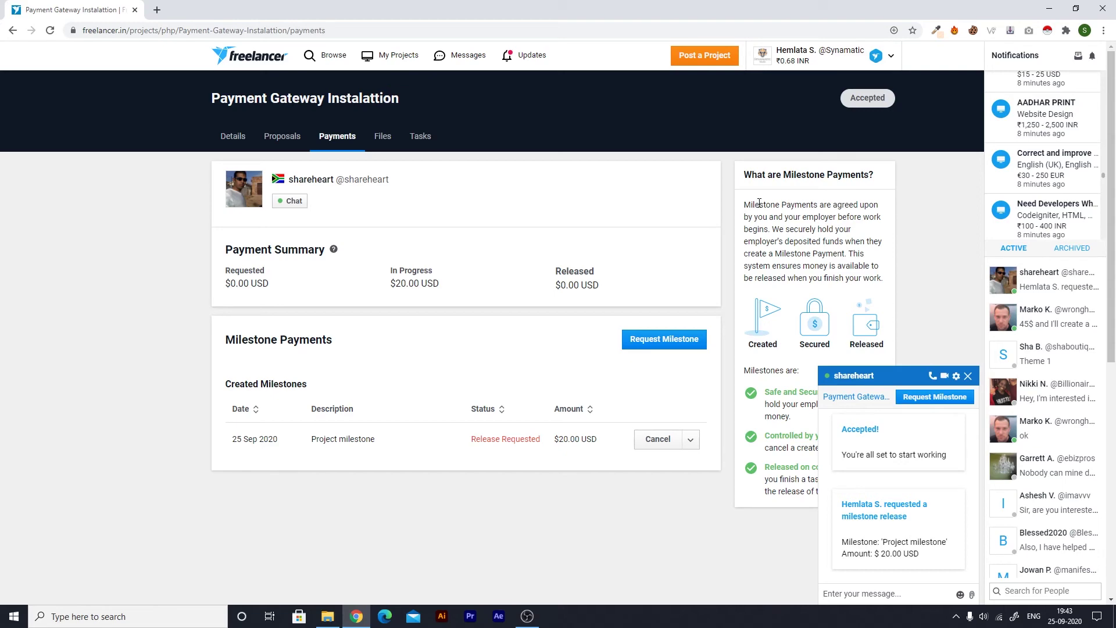
scroll(761, 441, down, 3)
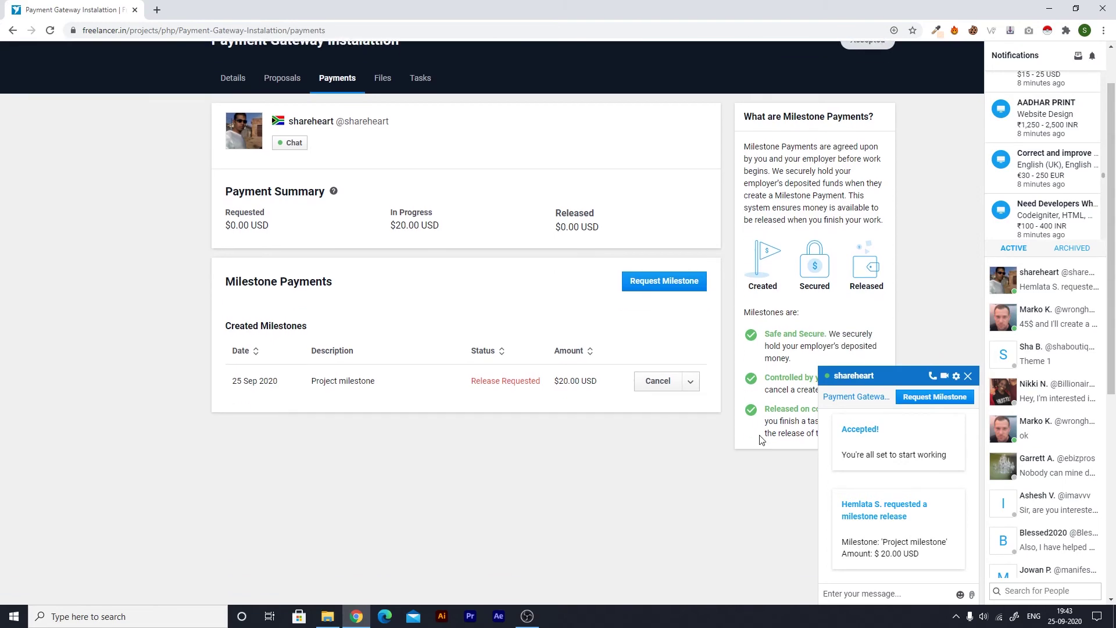
scroll(762, 441, up, 3)
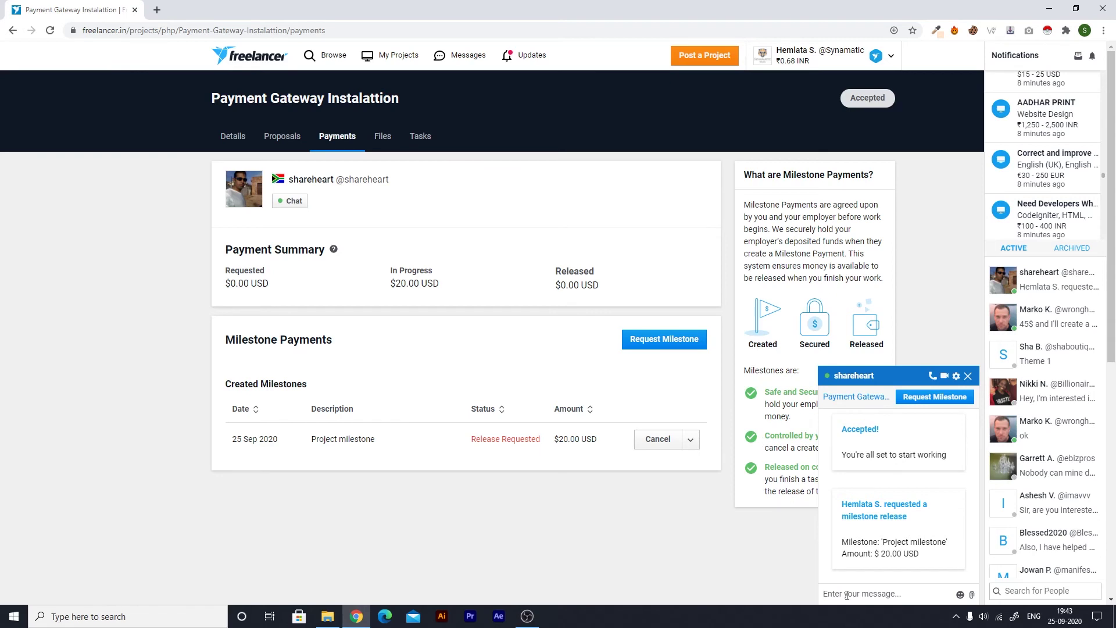
text(Please release the milestone and leave a review)
key(Return)
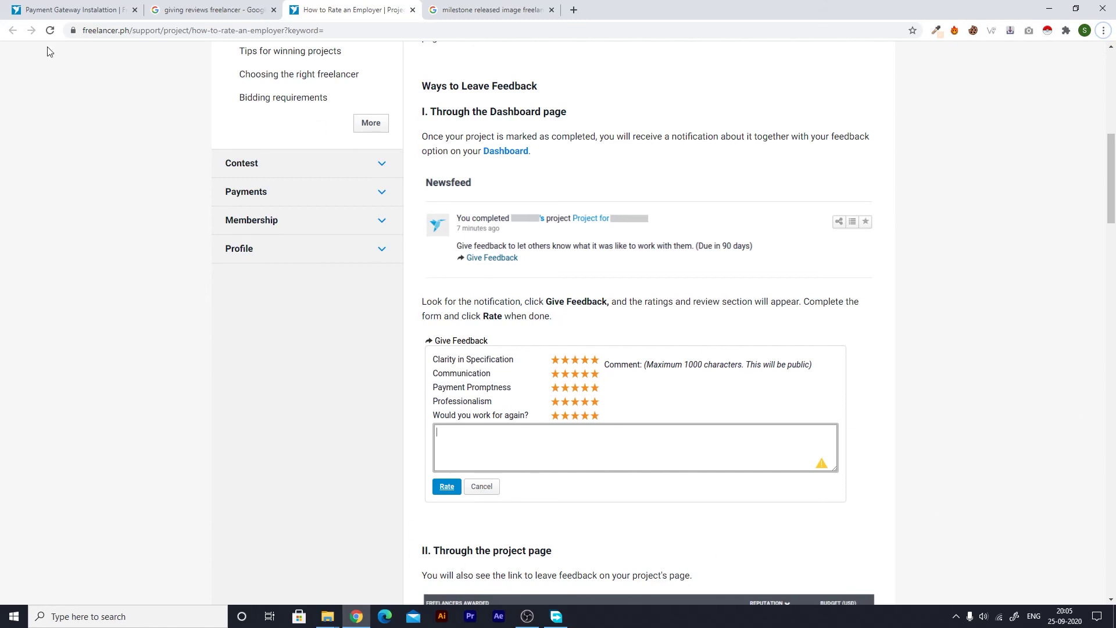
- Read the help article on rating an employer, covering feedback through the dashboard and through the project page
click(2, 4)
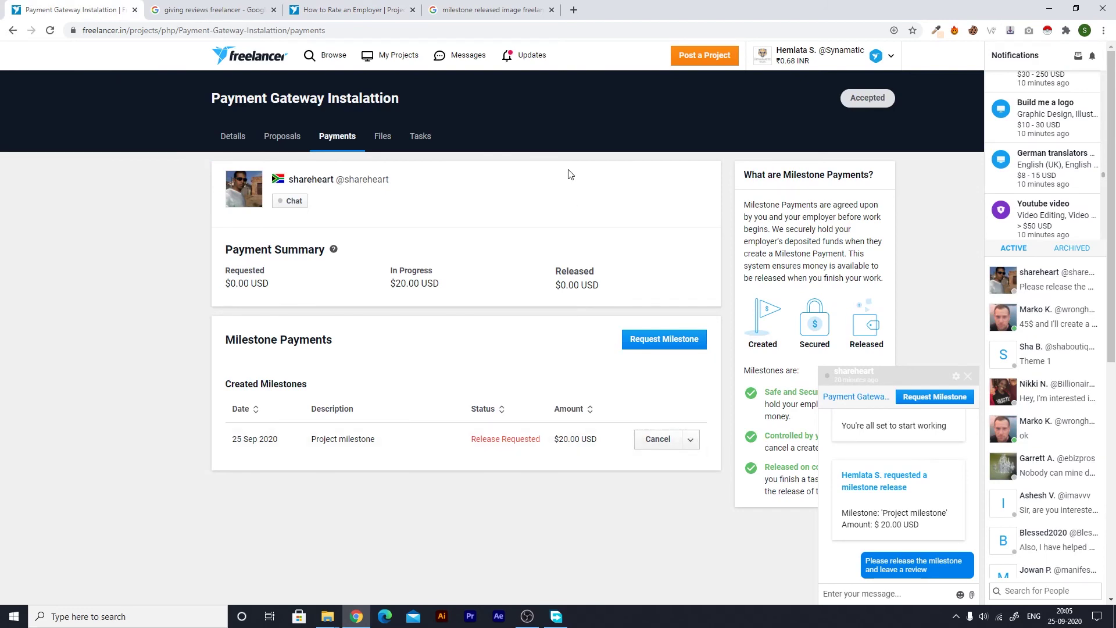
click(343, 9)
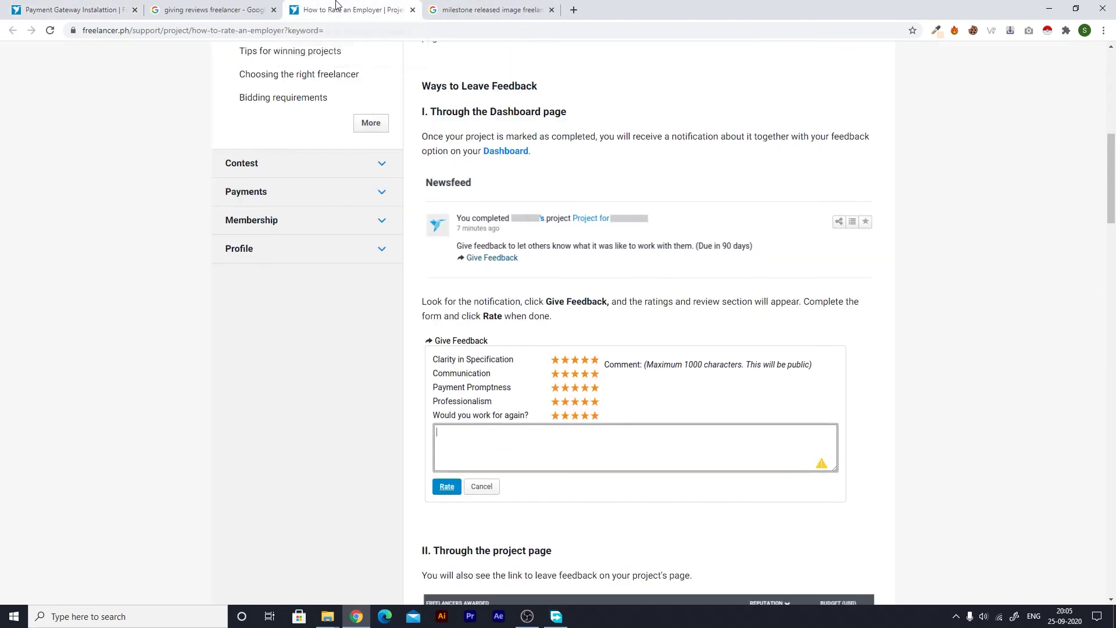
scroll(602, 314, down, 2)
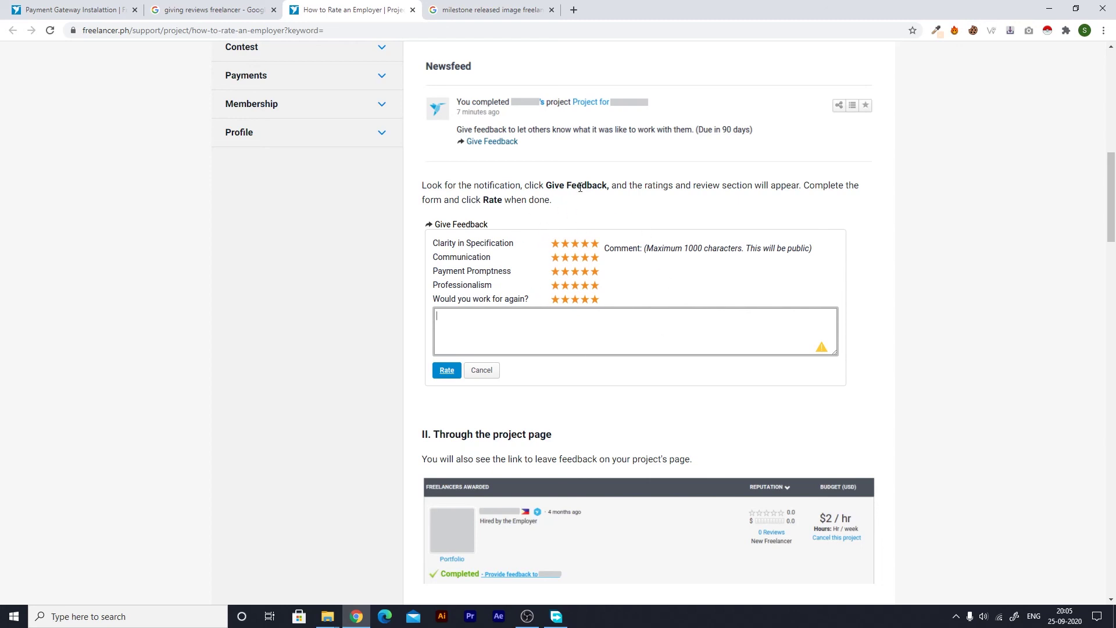
scroll(567, 343, down, 1)
scroll(568, 343, down, 1)
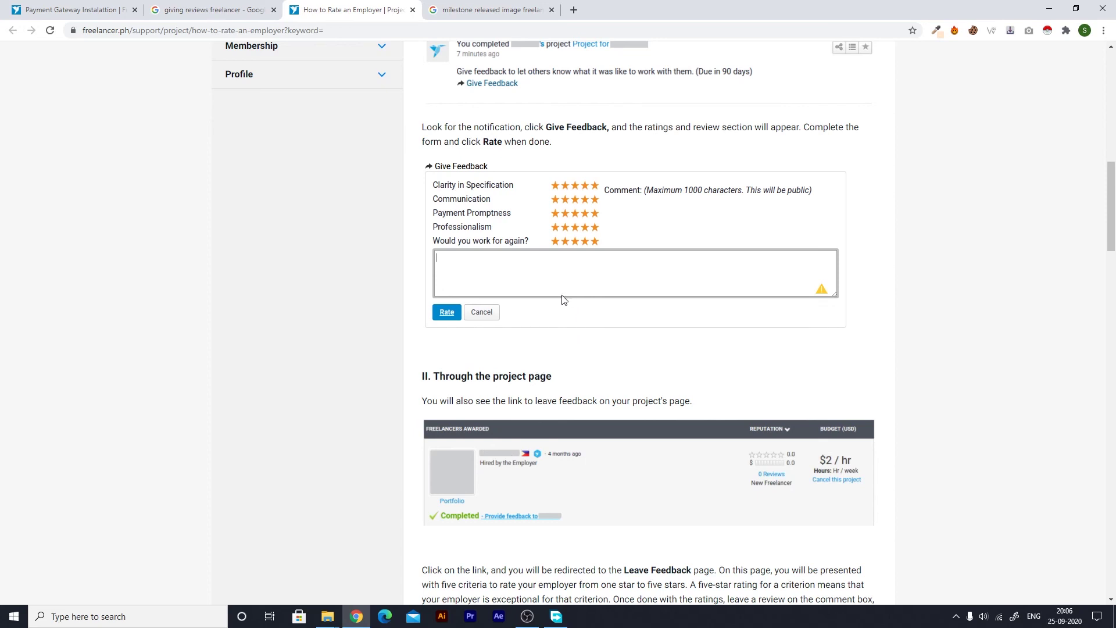
- Open the account's own freelancer profile from the project page and look through its client reviews, portfolio items and overview
click(35, 9)
click(791, 51)
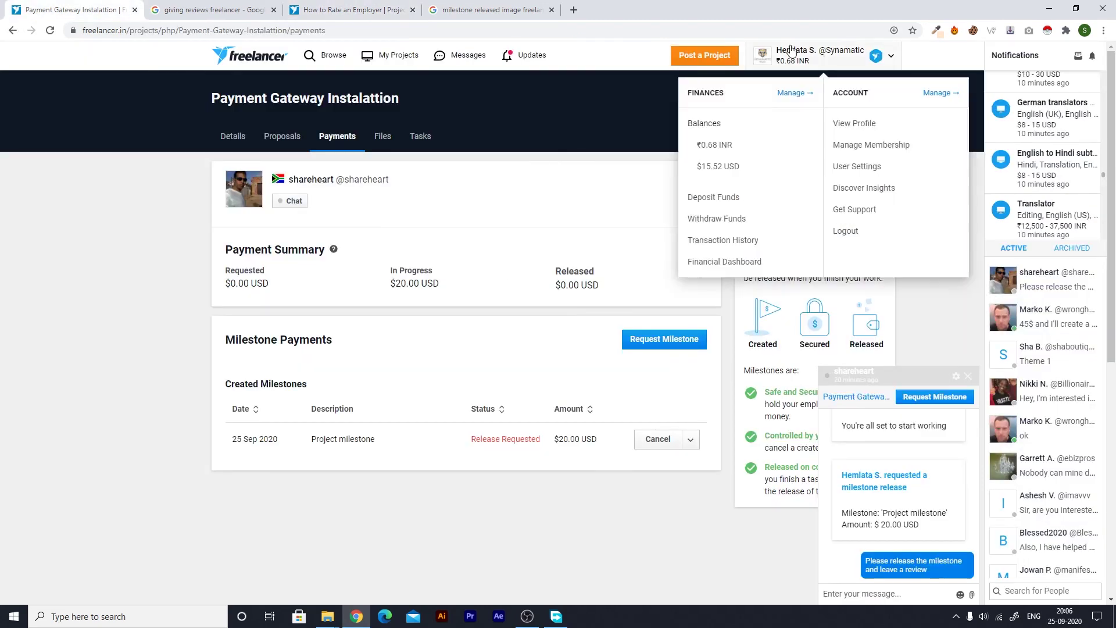
click(856, 119)
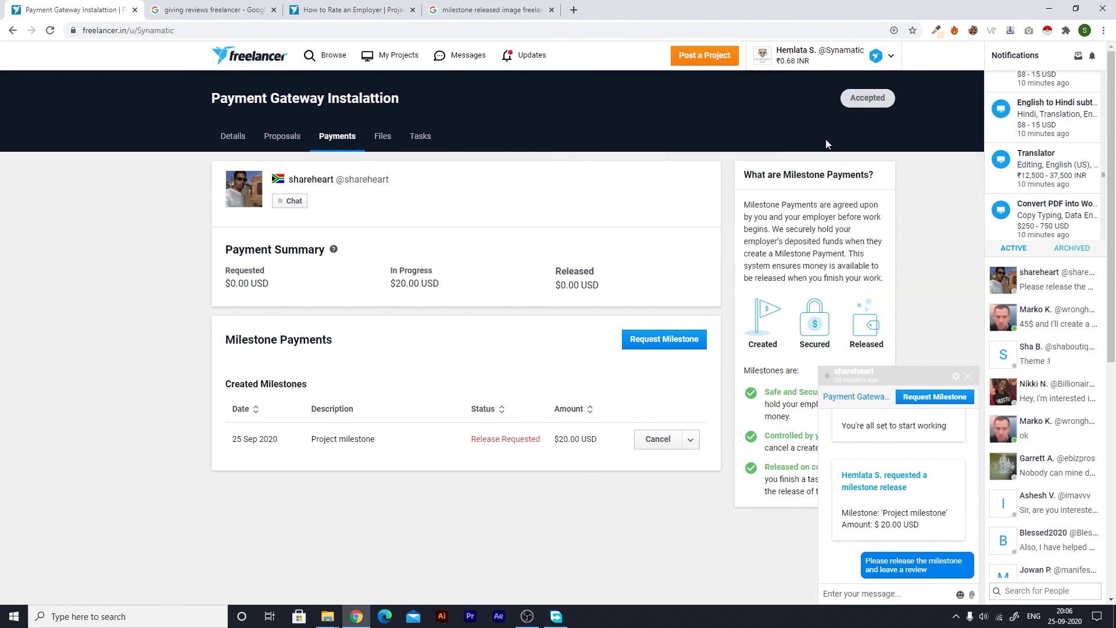
scroll(437, 231, down, 4)
scroll(437, 231, down, 15)
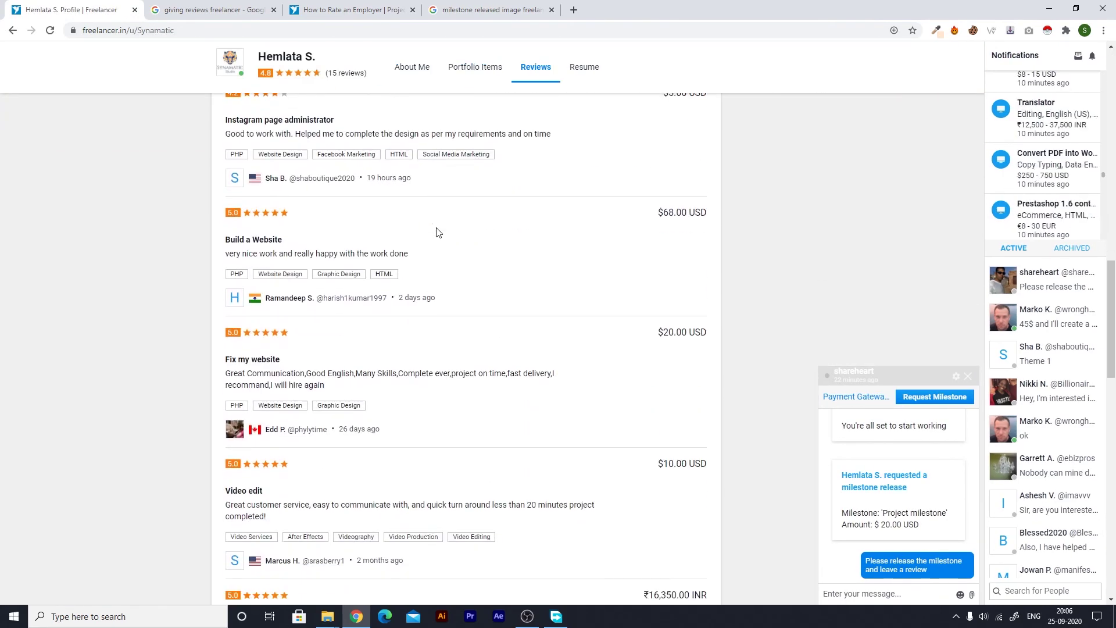
scroll(437, 231, up, 1)
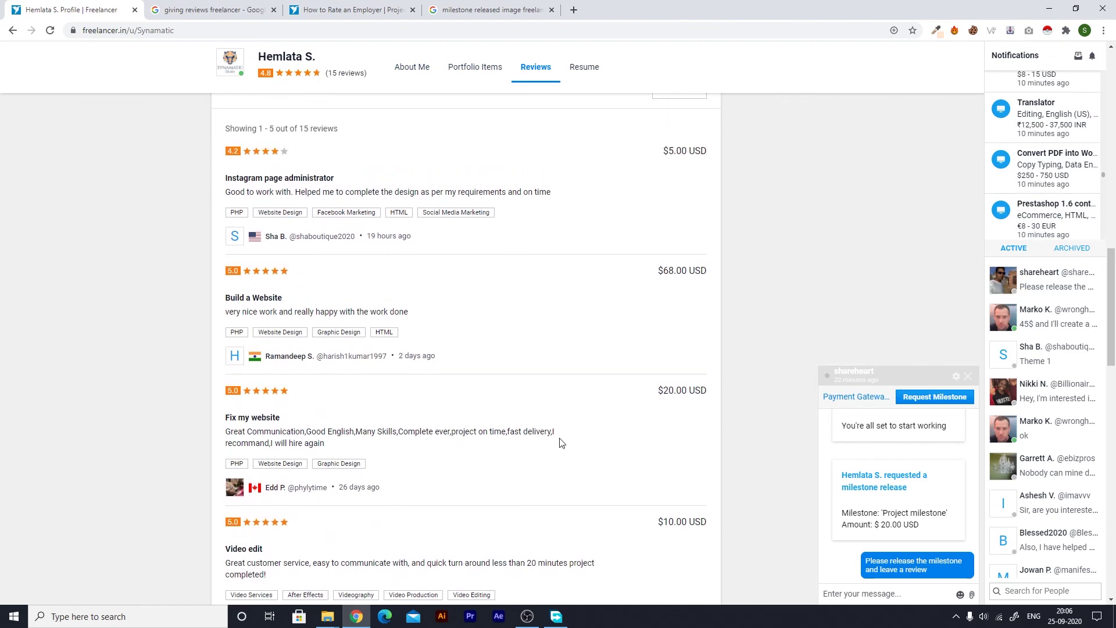
scroll(394, 358, down, 4)
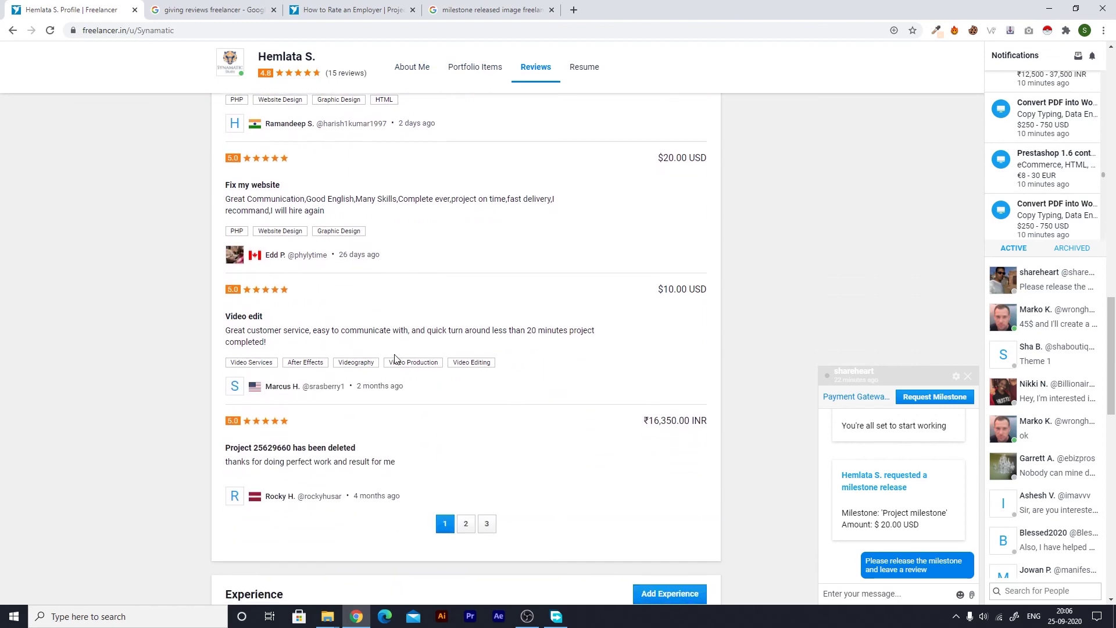
scroll(395, 358, up, 12)
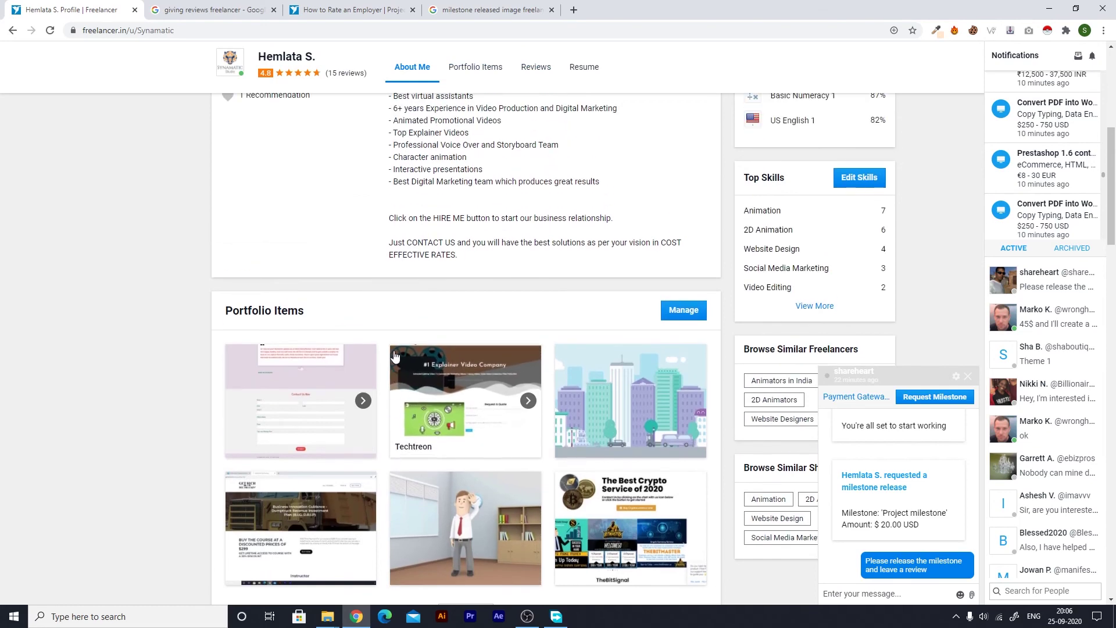
scroll(394, 355, up, 5)
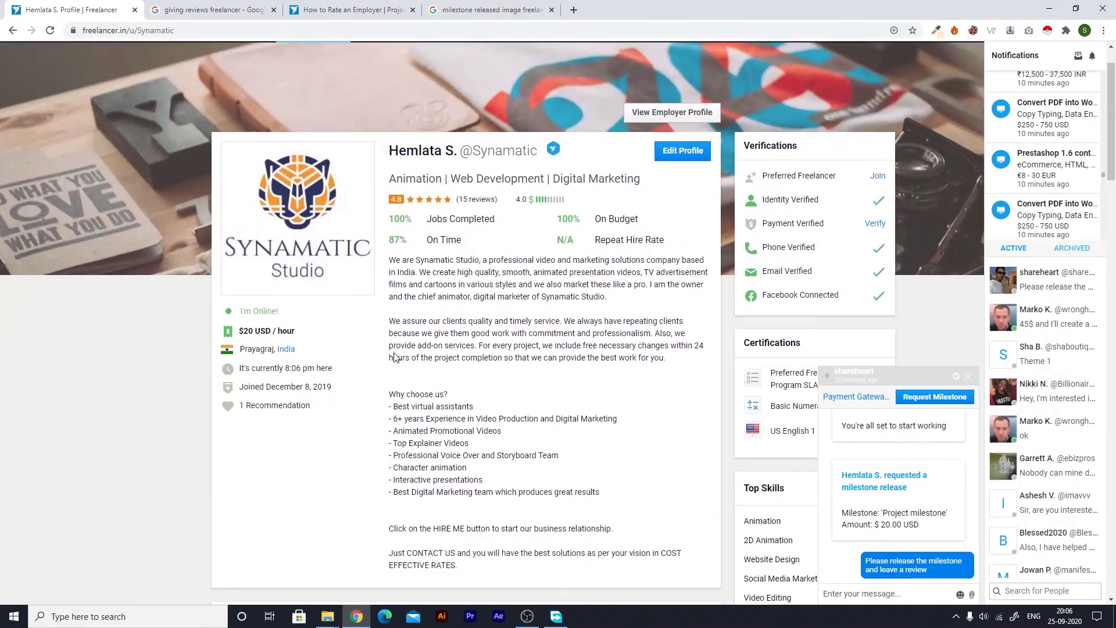